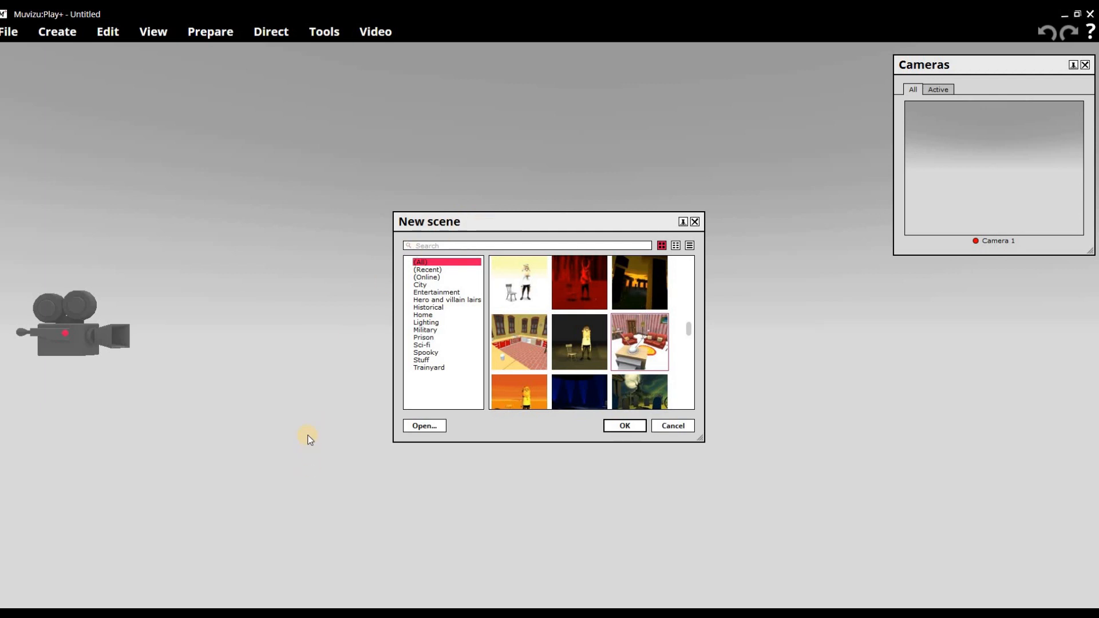
Load the fire station scene from the City category as the new scene
{"action": "left_click", "coordinate": [421, 284]}
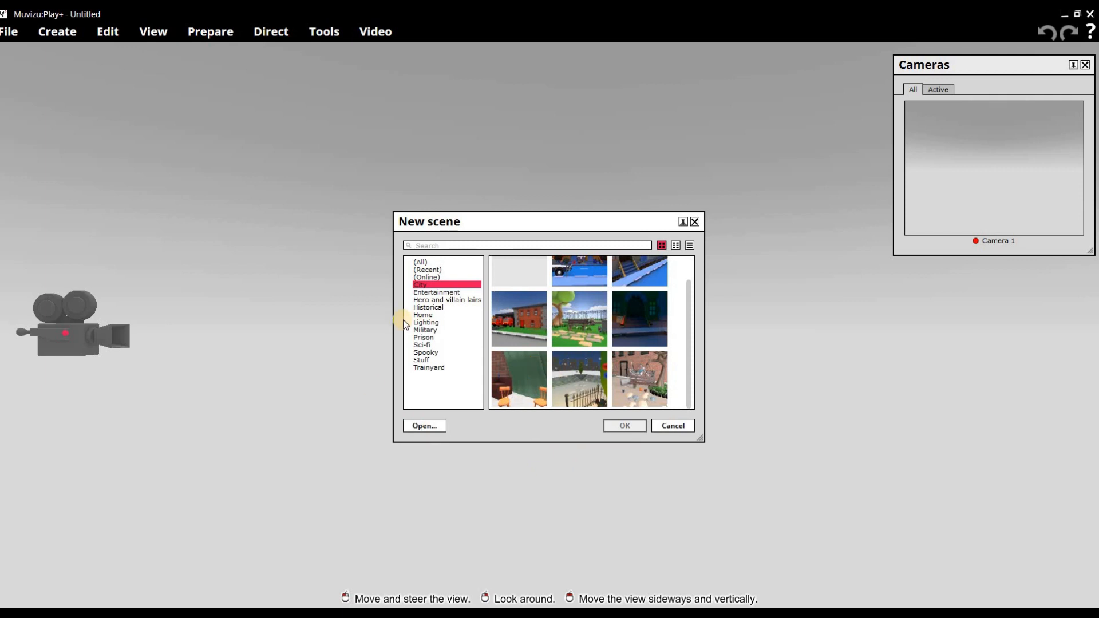
{"action": "left_click", "coordinate": [507, 325]}
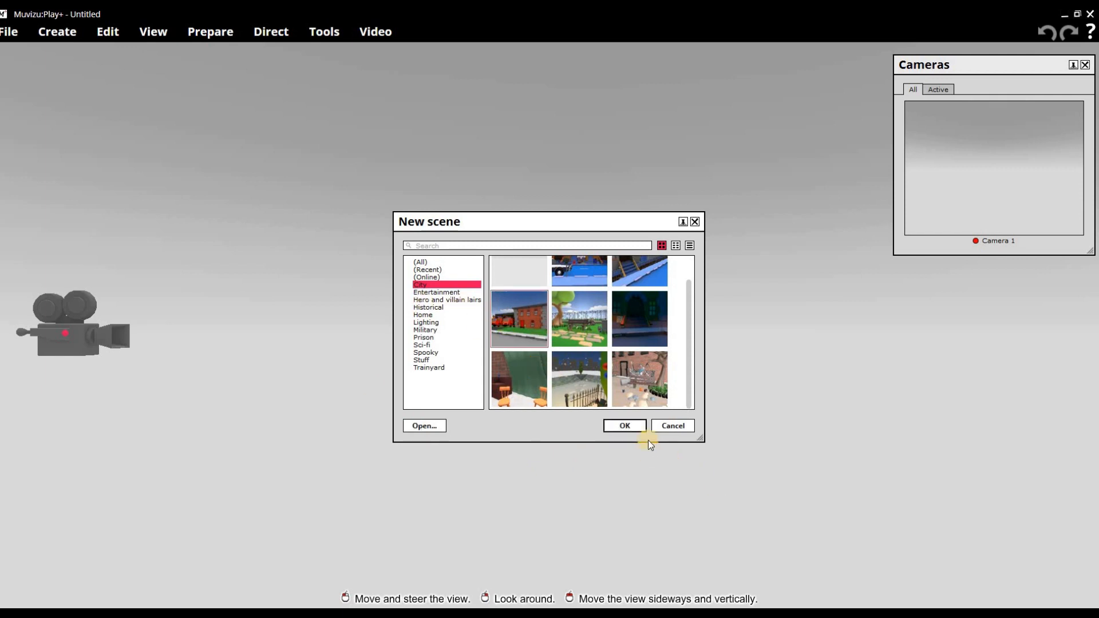
{"action": "left_click", "coordinate": [630, 427]}
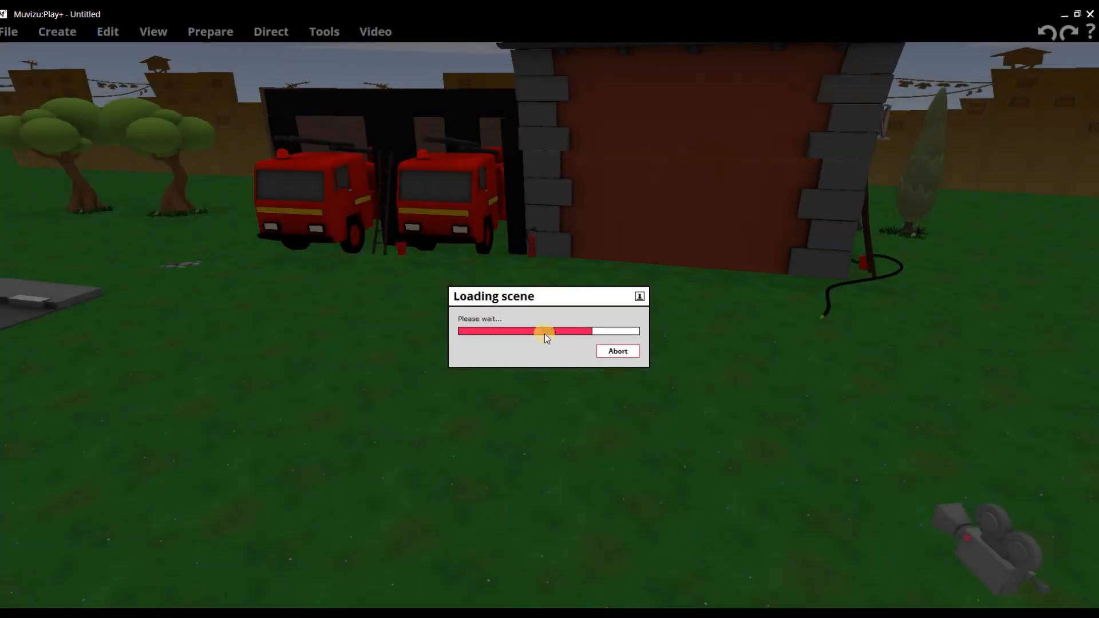
Add the blonde, pigtailed Helga character to the fire station scene
{"action": "scroll", "coordinate": [503, 292], "scroll_direction": "down", "scroll_amount": 5}
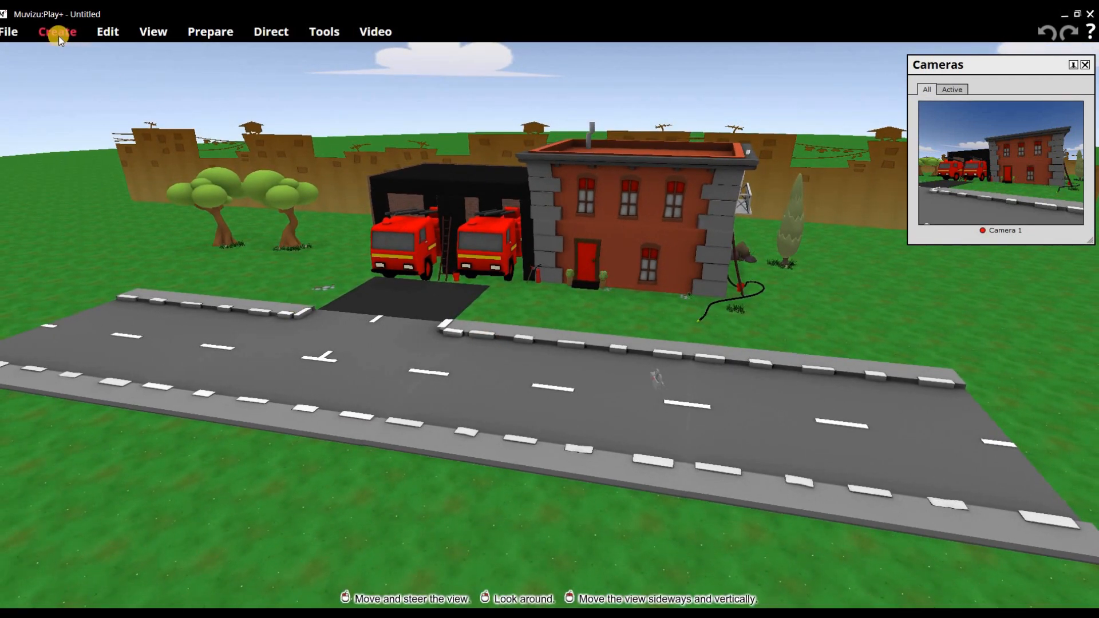
{"action": "scroll", "coordinate": [579, 363], "scroll_direction": "down", "scroll_amount": 3}
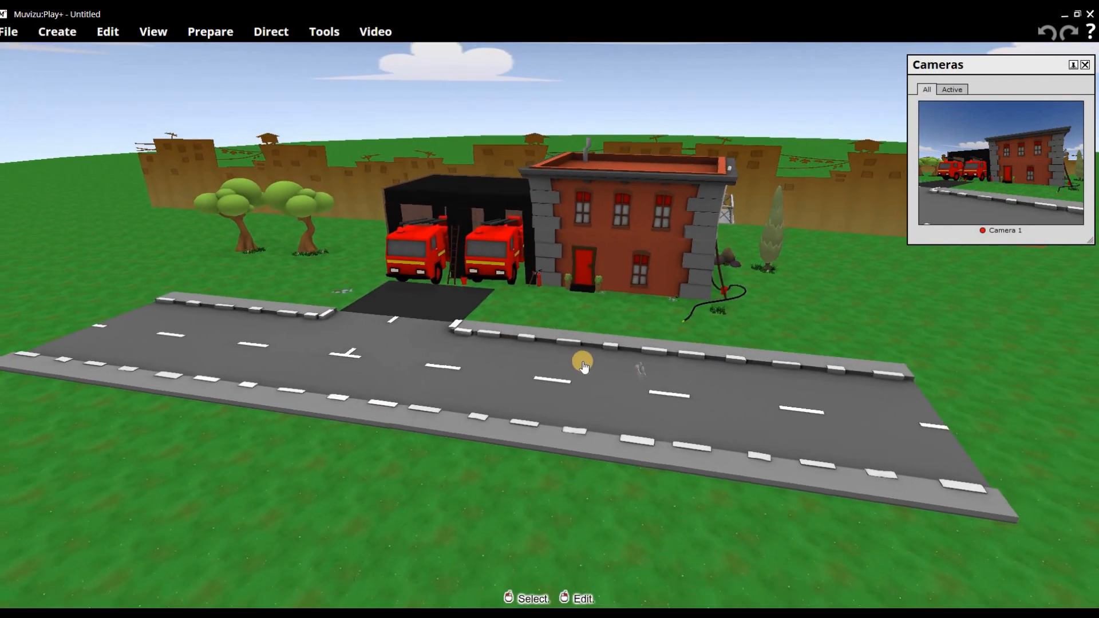
{"action": "left_click", "coordinate": [642, 371]}
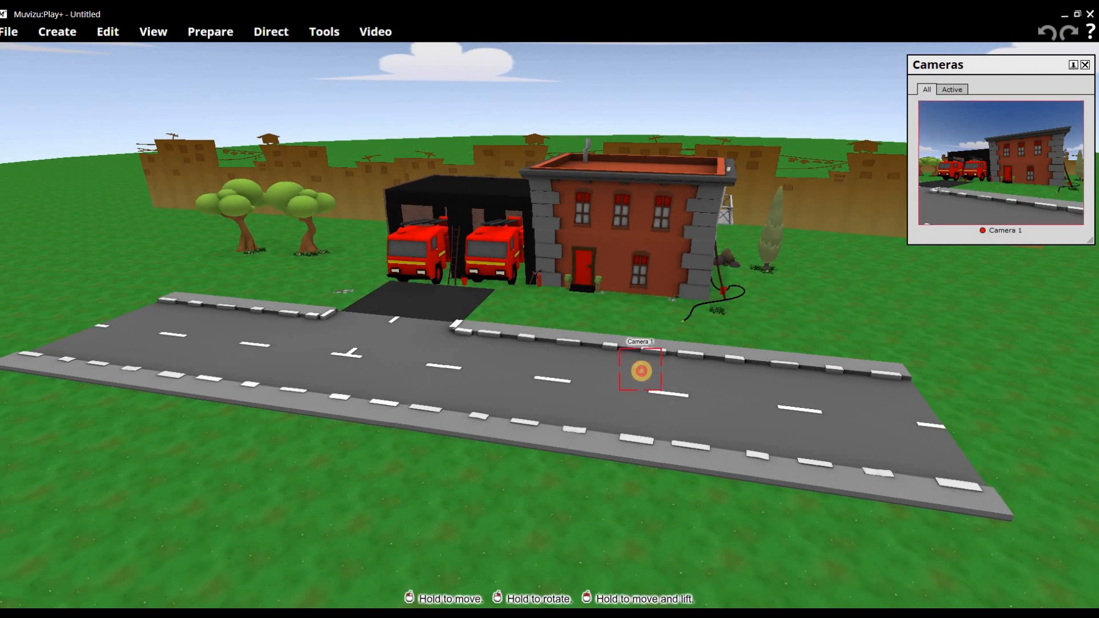
{"action": "left_click", "coordinate": [62, 33]}
{"action": "left_click", "coordinate": [68, 53]}
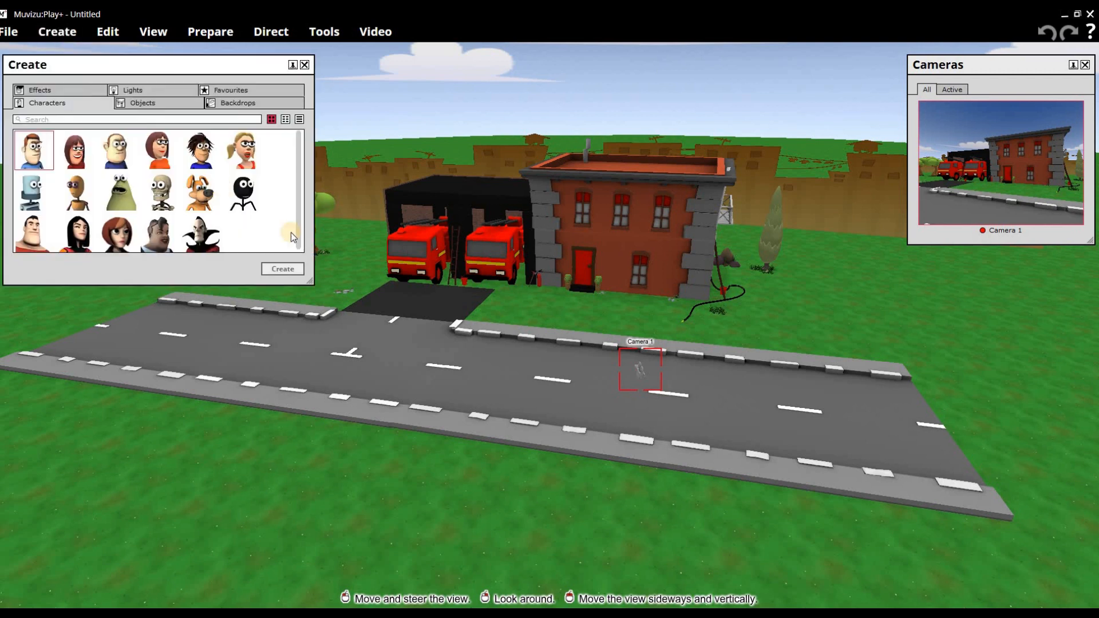
{"action": "left_click", "coordinate": [252, 151]}
{"action": "left_click", "coordinate": [280, 268]}
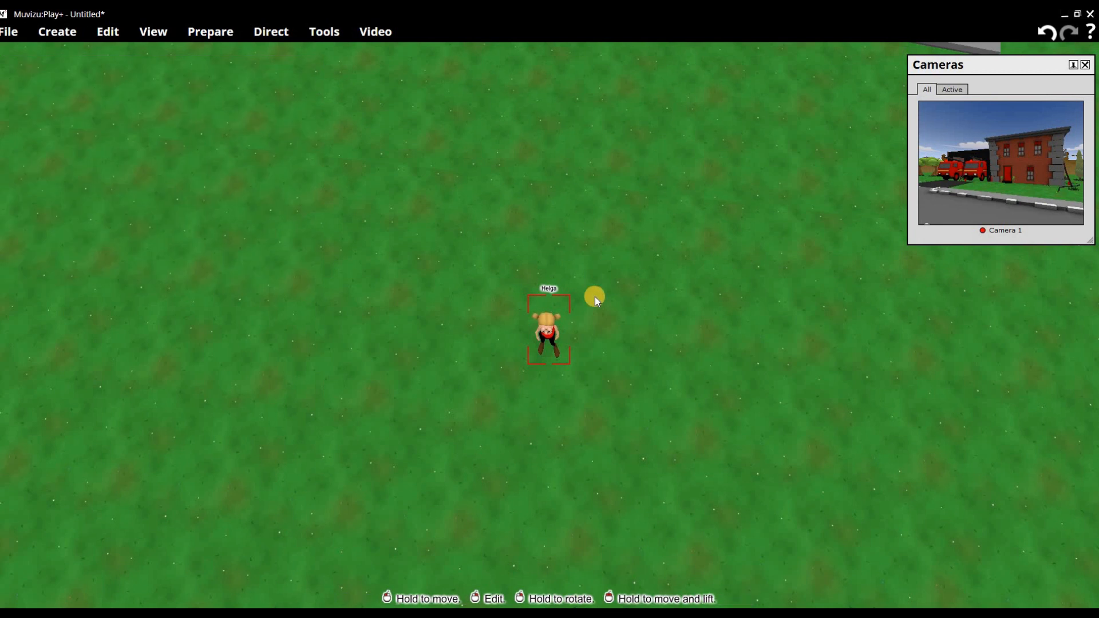
Move Helga to the near pavement and place Camera 1 in front of her, with the fire station behind
{"action": "right_click_drag", "start_coordinate": [664, 422], "coordinate": [664, 422]}
{"action": "right_click", "coordinate": [554, 562]}
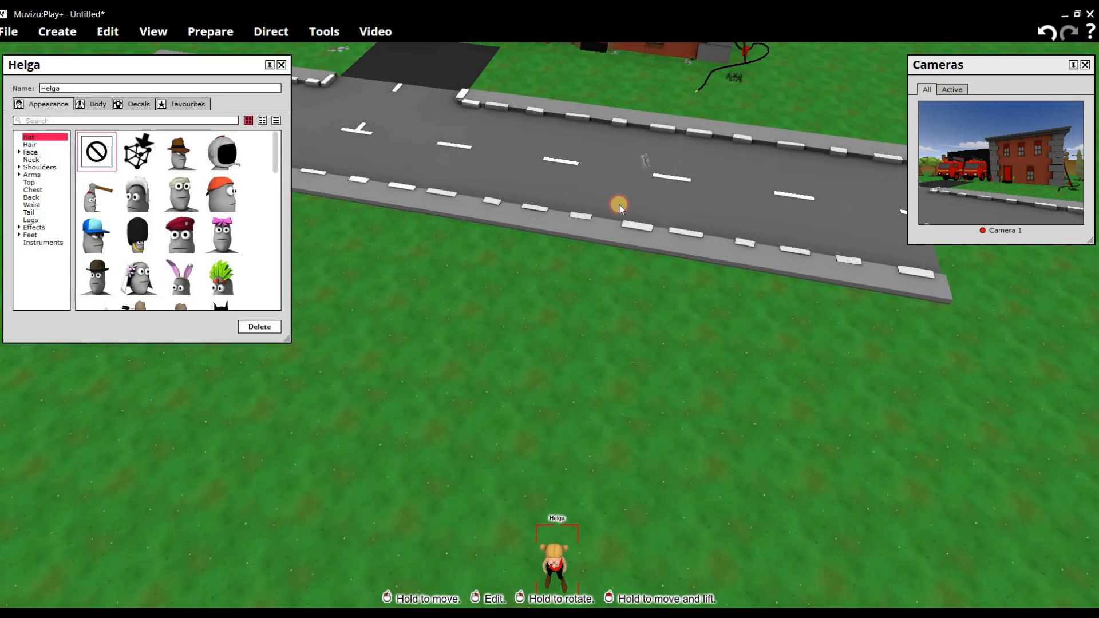
{"action": "left_click_drag", "start_coordinate": [557, 557], "coordinate": [563, 227]}
{"action": "mouse_move", "coordinate": [643, 166]}
{"action": "left_mouse_down"}
{"action": "mouse_move", "coordinate": [594, 314]}
{"action": "mouse_move", "coordinate": [574, 314]}
{"action": "mouse_move", "coordinate": [579, 338]}
{"action": "mouse_move", "coordinate": [571, 295]}
{"action": "left_mouse_up"}
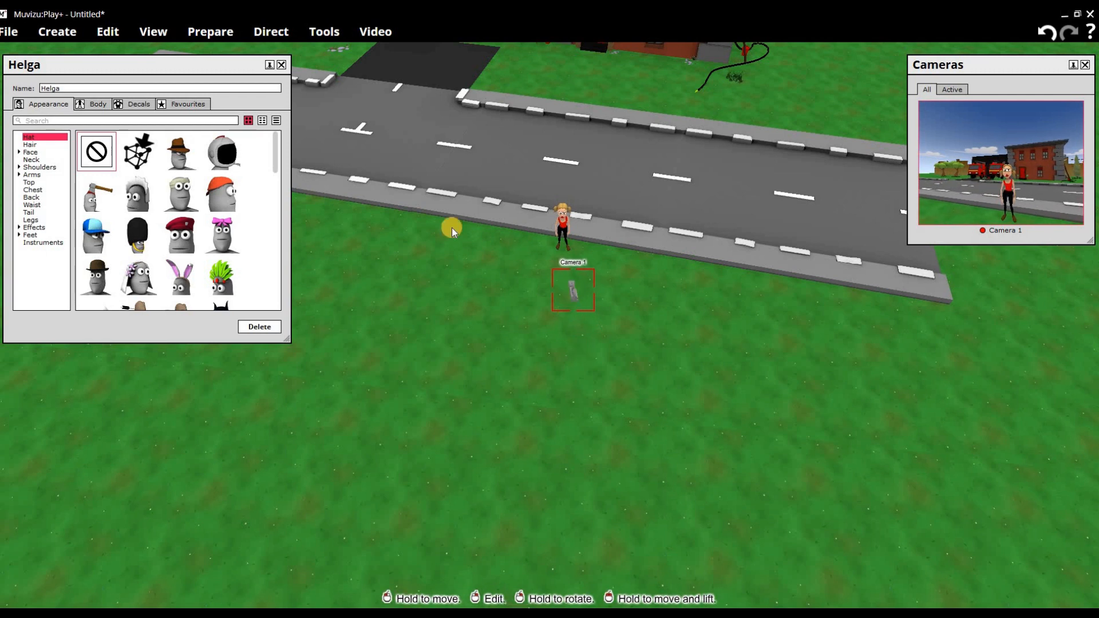
{"action": "left_click", "coordinate": [281, 65]}
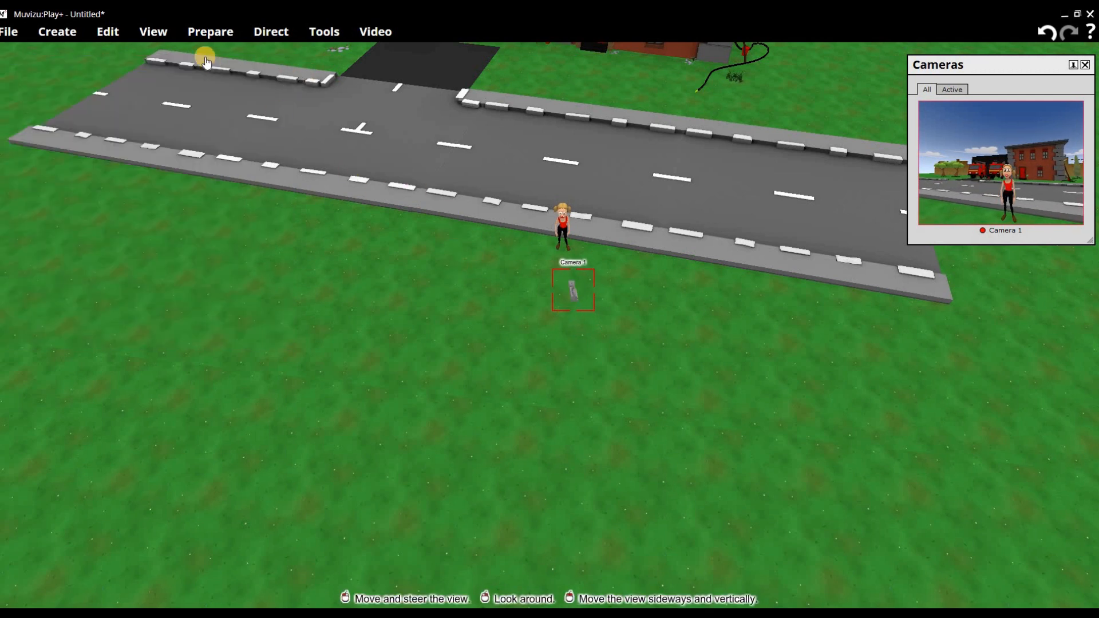
Select every object in the scene and clear the whole selection again
{"action": "left_click", "coordinate": [266, 31]}
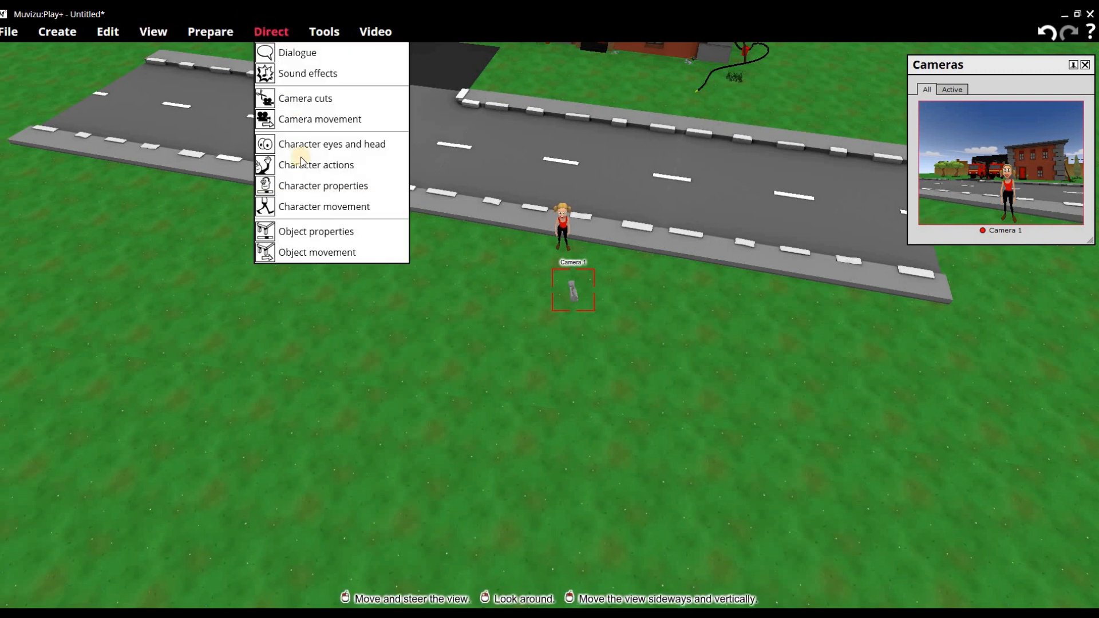
{"action": "mouse_move", "coordinate": [110, 34]}
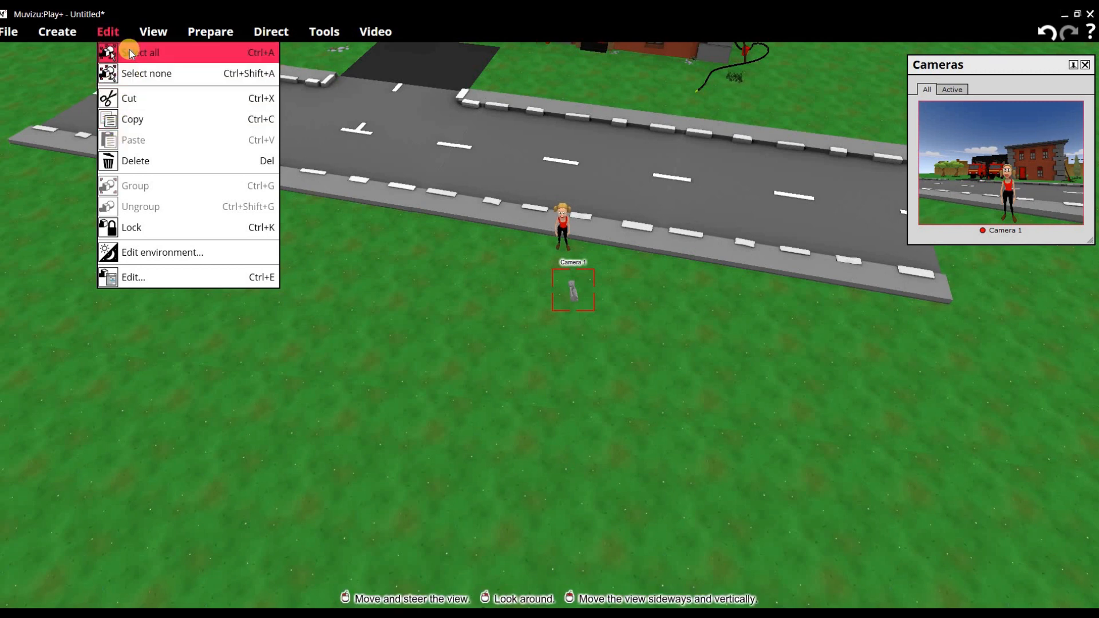
{"action": "left_click", "coordinate": [130, 53]}
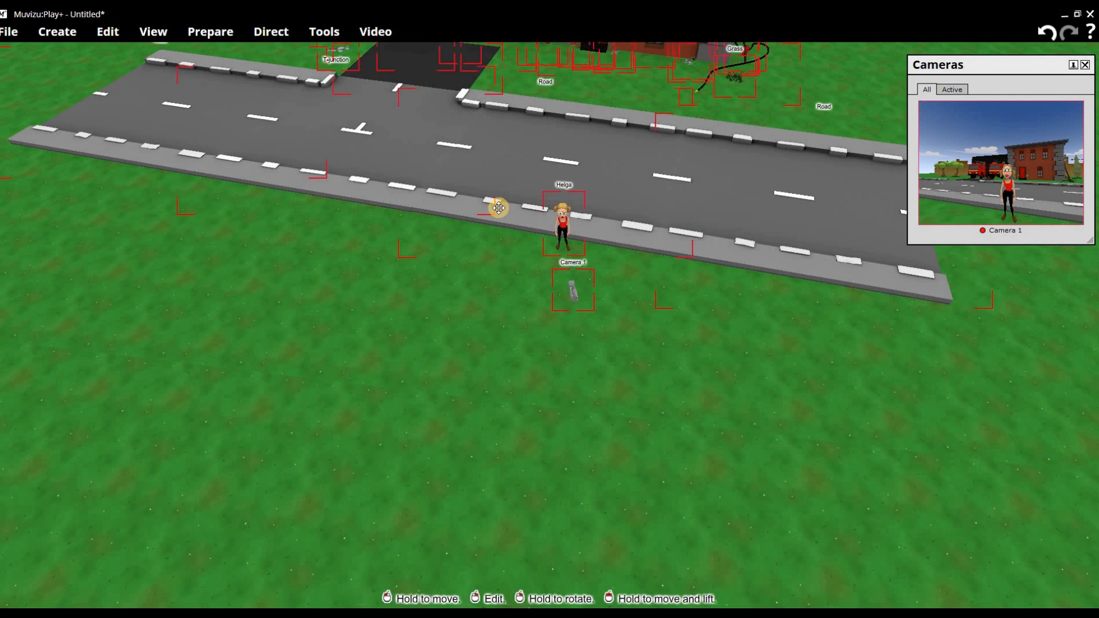
{"action": "left_click", "coordinate": [101, 34]}
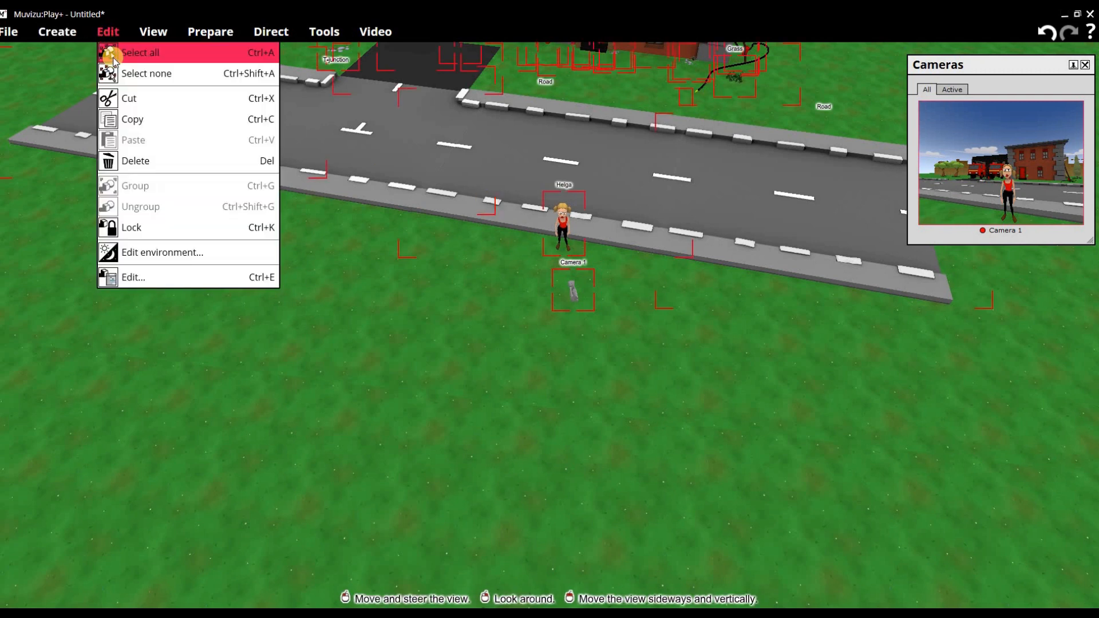
{"action": "left_click", "coordinate": [117, 75]}
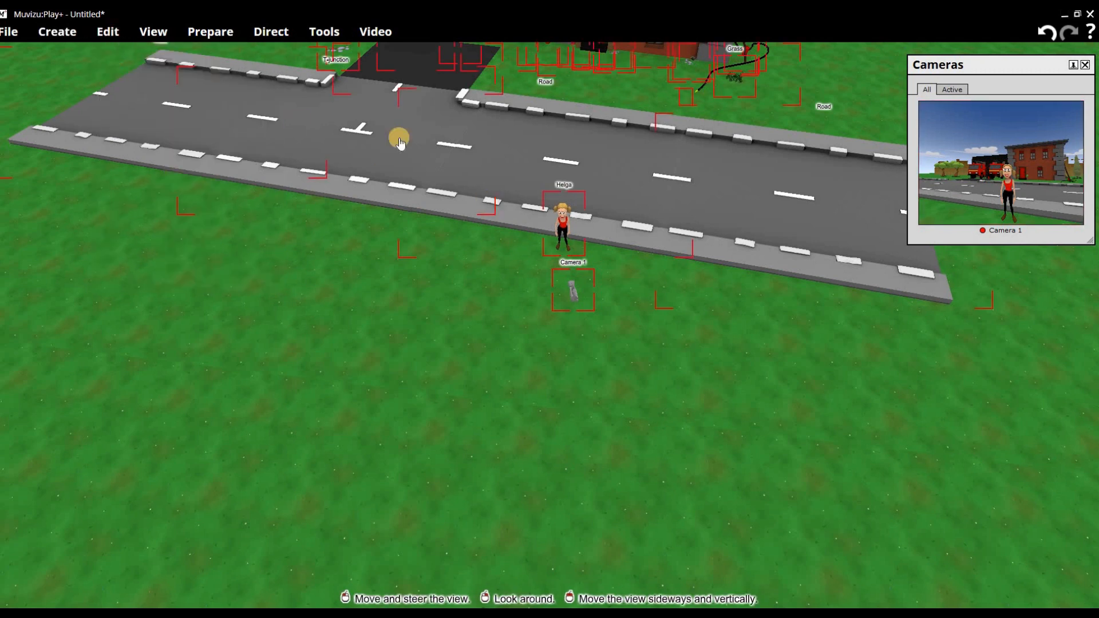
{"action": "left_click", "coordinate": [112, 36]}
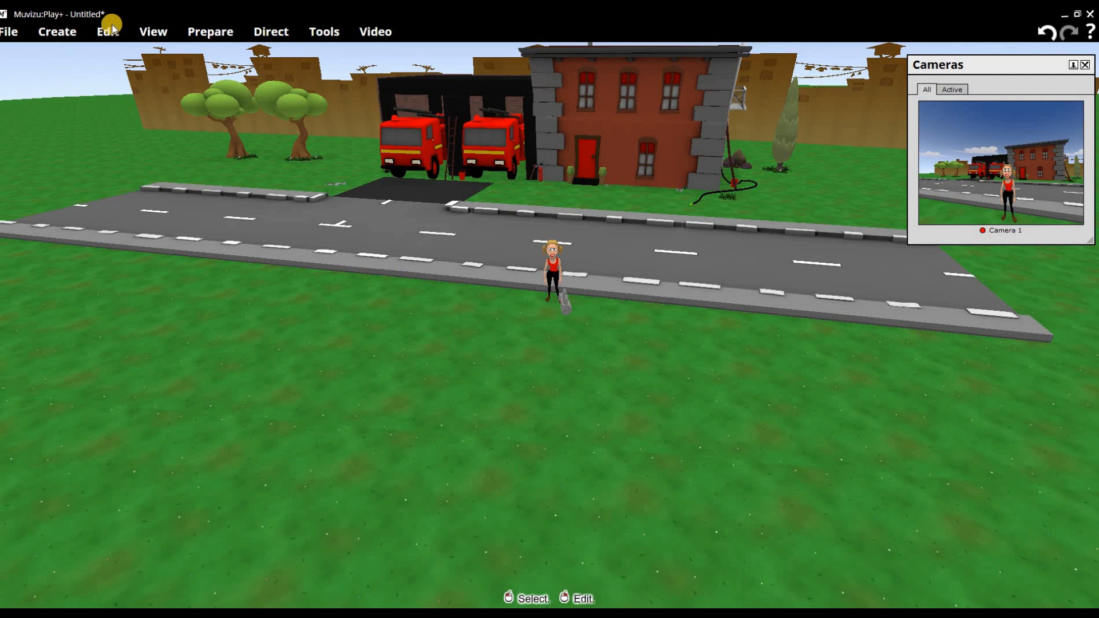
{"action": "left_click", "coordinate": [113, 30]}
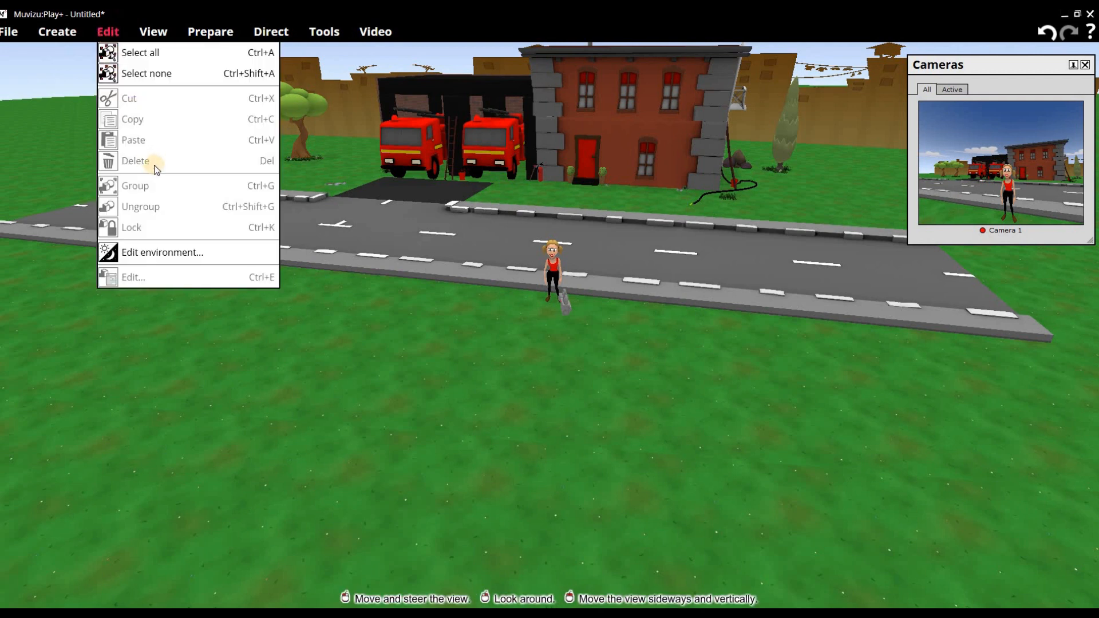
{"action": "left_click", "coordinate": [150, 30]}
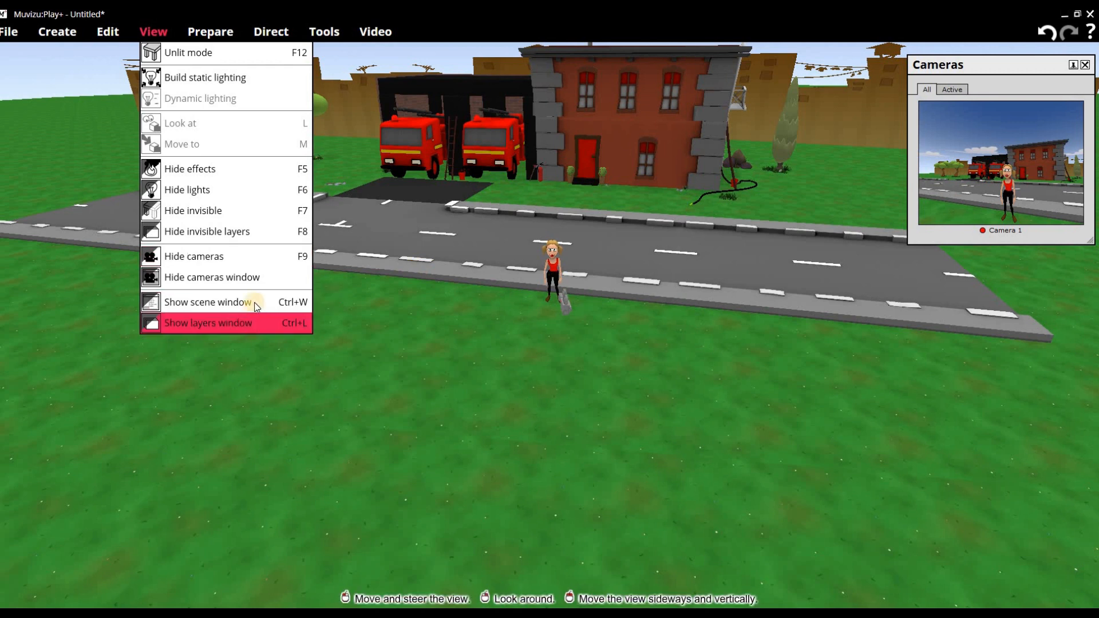
{"action": "left_click", "coordinate": [213, 32]}
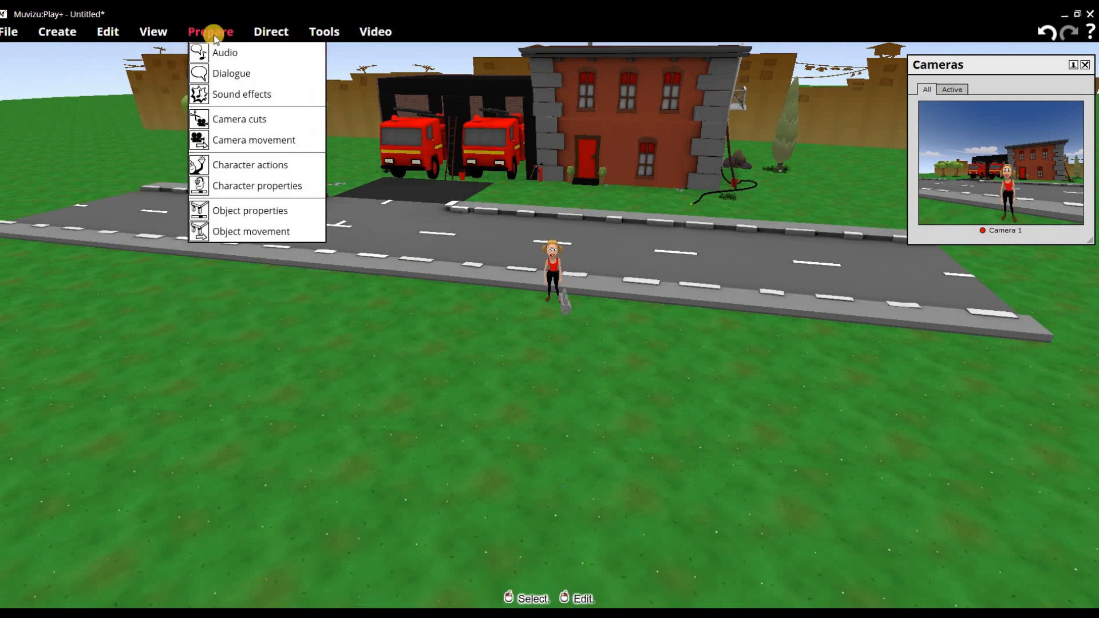
{"action": "left_click", "coordinate": [270, 33]}
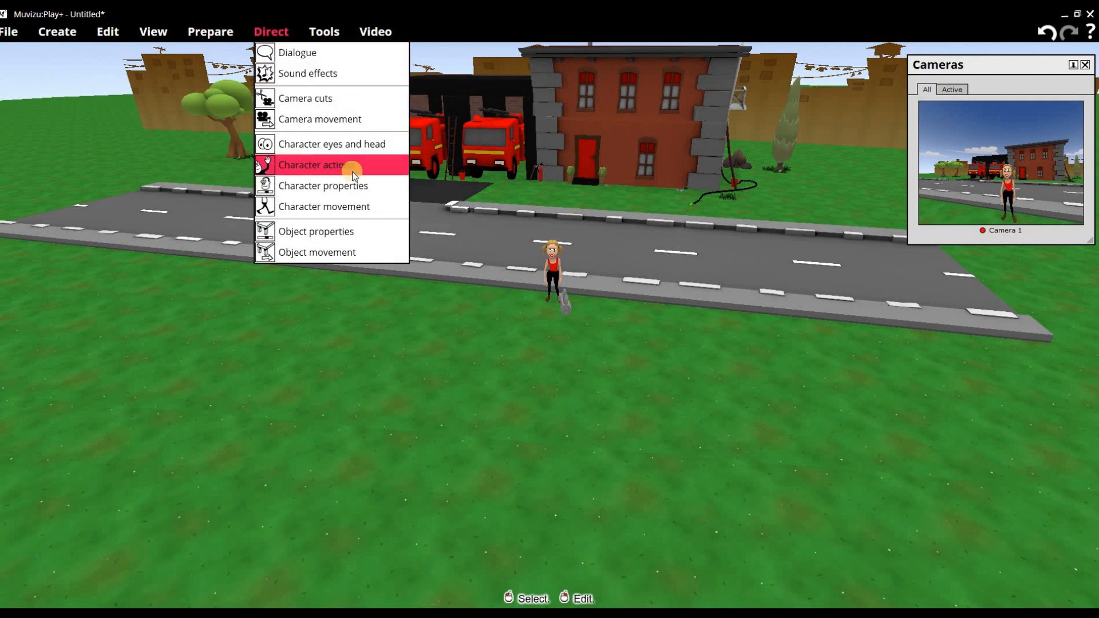
{"action": "left_click", "coordinate": [324, 32]}
Open the dialogue directing controls and close them without preparing any audio
{"action": "left_click", "coordinate": [286, 33]}
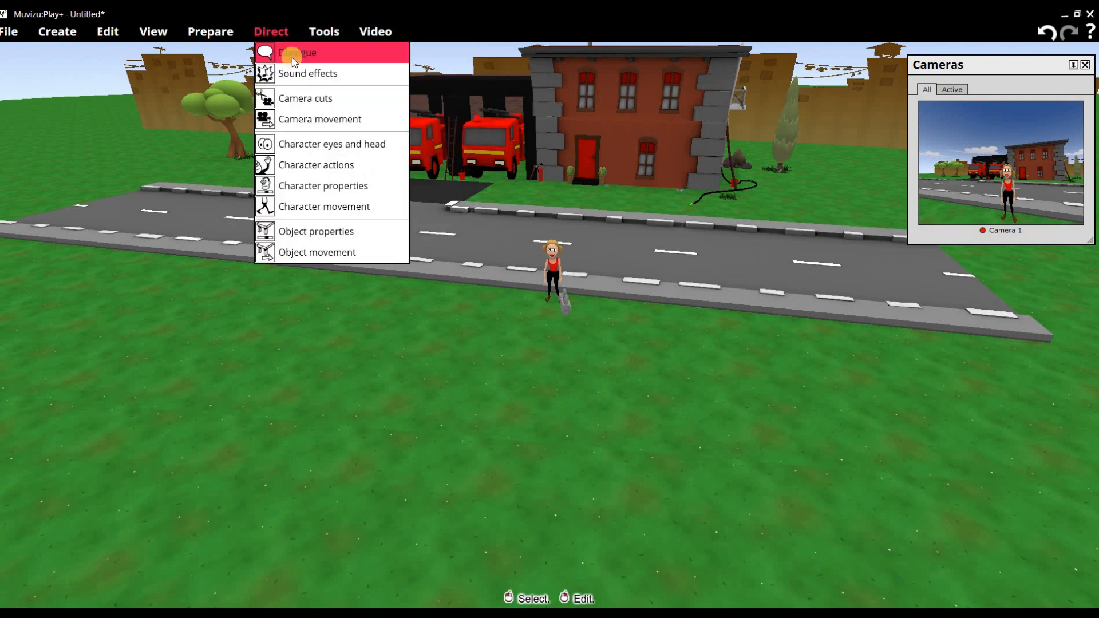
{"action": "left_click", "coordinate": [296, 54]}
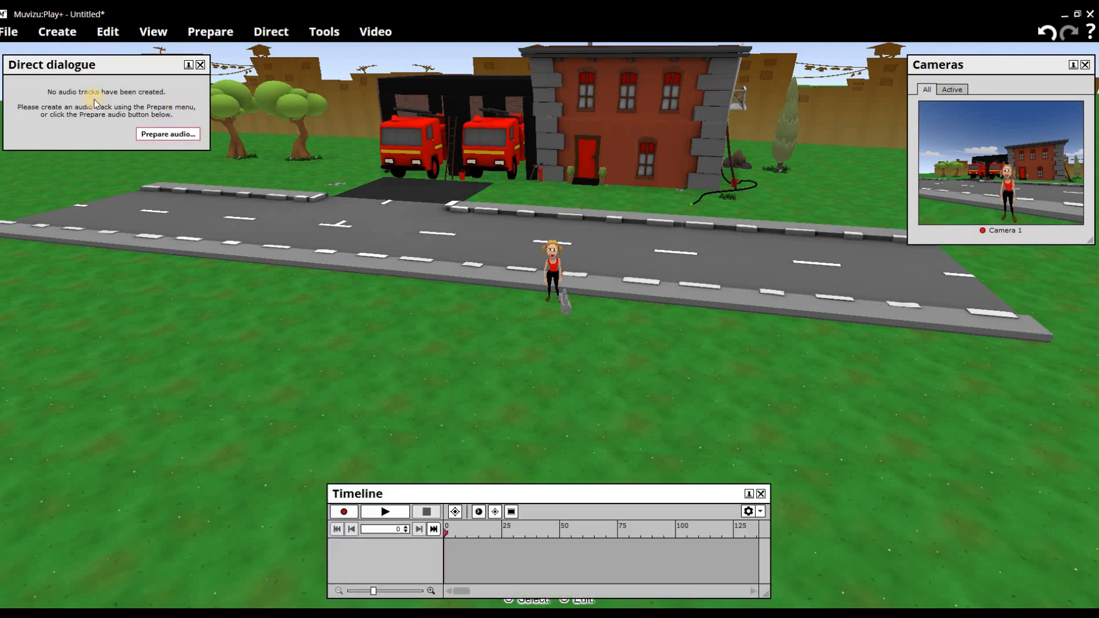
{"action": "left_click", "coordinate": [761, 494]}
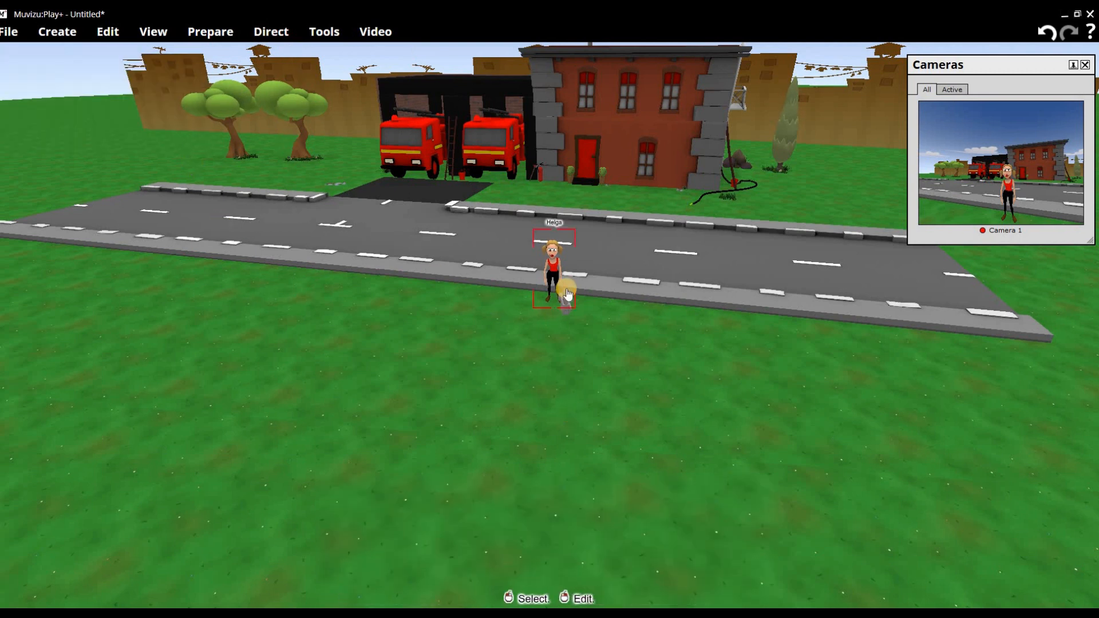
{"action": "left_click", "coordinate": [264, 33]}
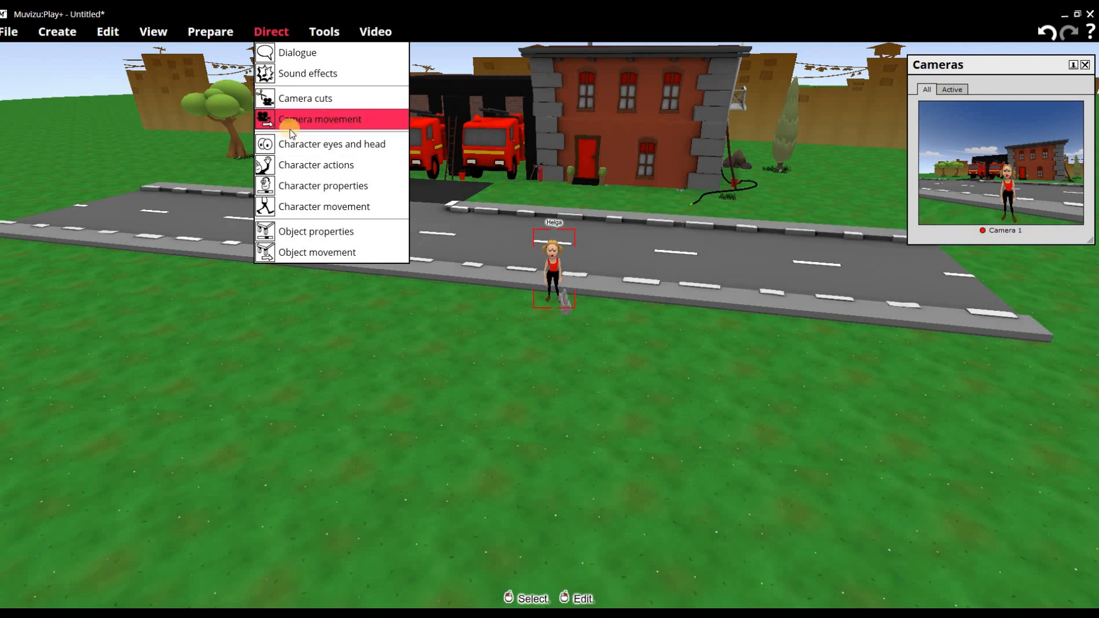
{"action": "left_click", "coordinate": [570, 312]}
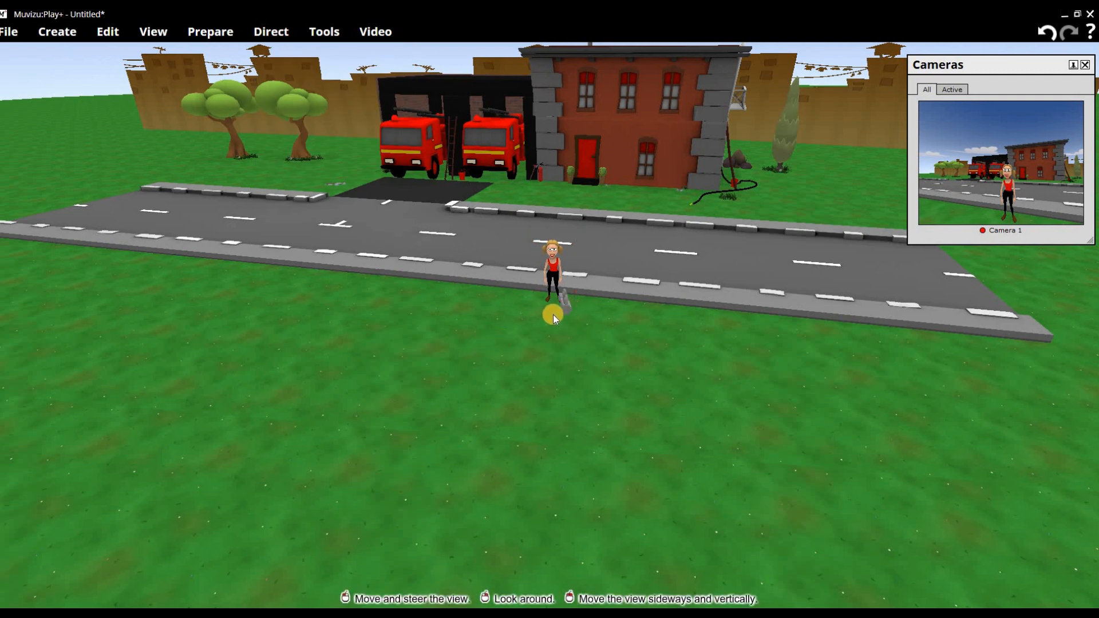
Move Camera 1 slightly closer to Helga for a tighter shot of her
{"action": "left_click", "coordinate": [565, 302]}
{"action": "left_click_drag", "start_coordinate": [566, 305], "coordinate": [567, 307]}
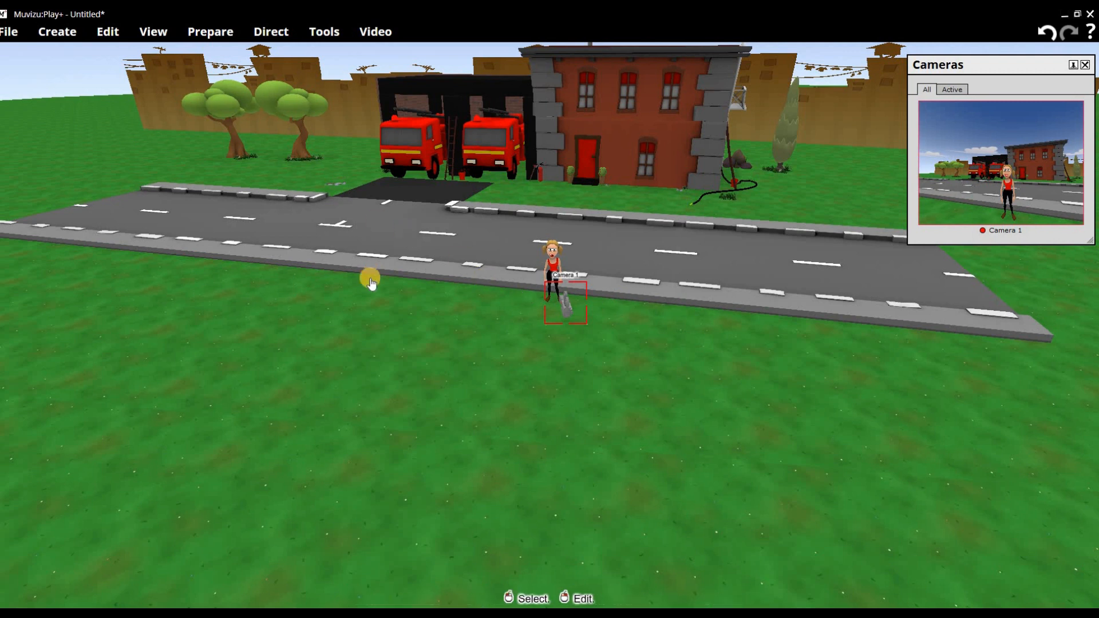
{"action": "left_click", "coordinate": [271, 32]}
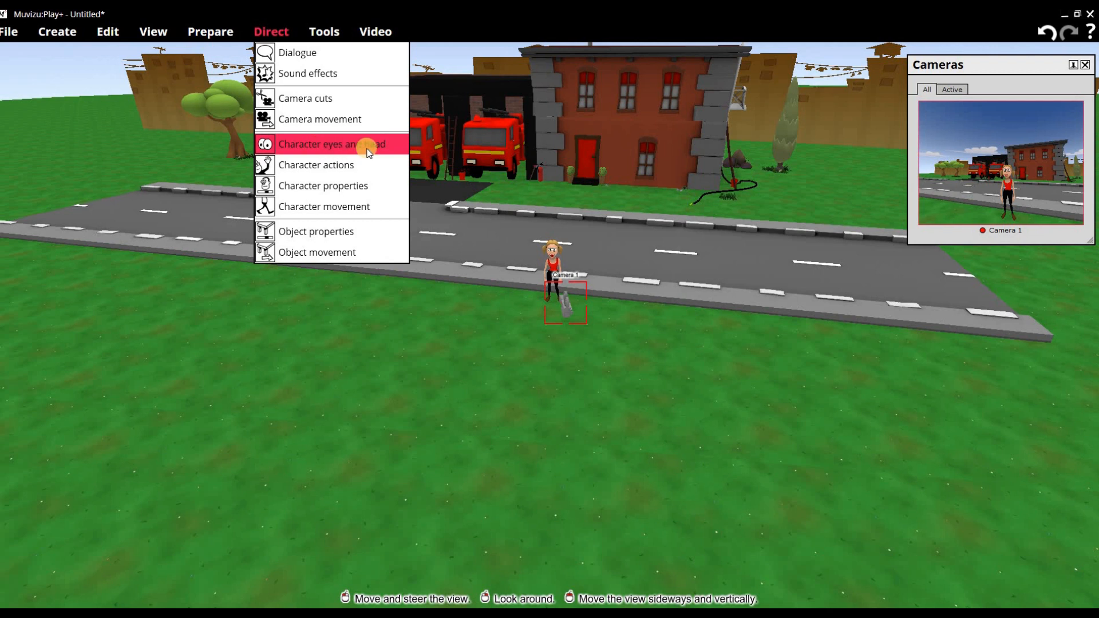
{"action": "left_click", "coordinate": [558, 383]}
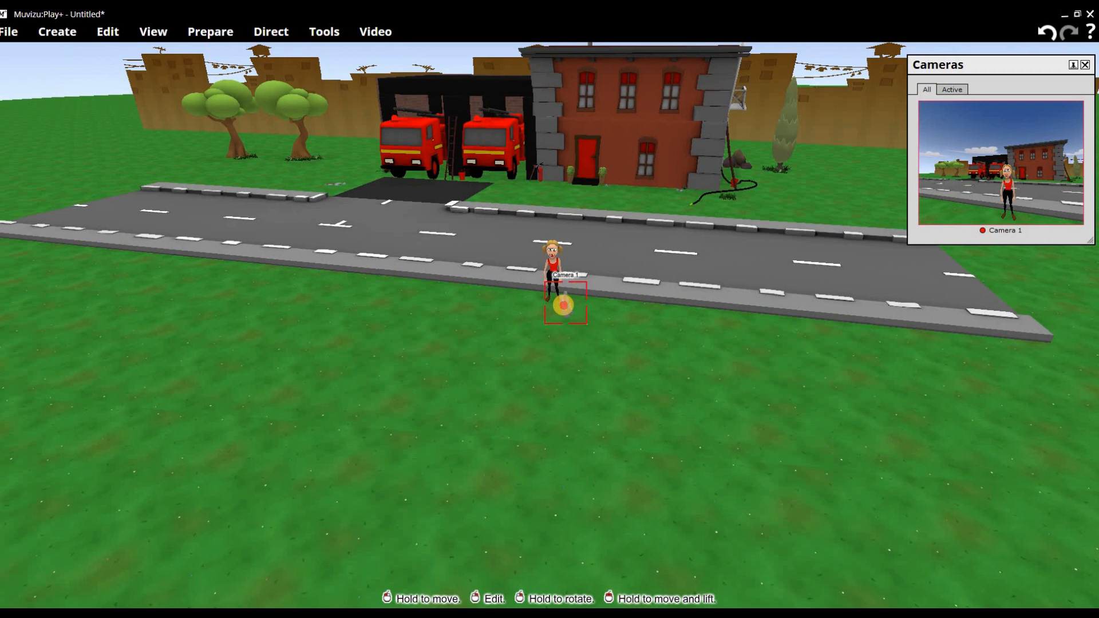
{"action": "left_click_drag", "start_coordinate": [563, 305], "coordinate": [553, 308]}
Open the eyes and head directing controls for Helga and move the timeline window higher, closer to her
{"action": "left_click", "coordinate": [284, 23]}
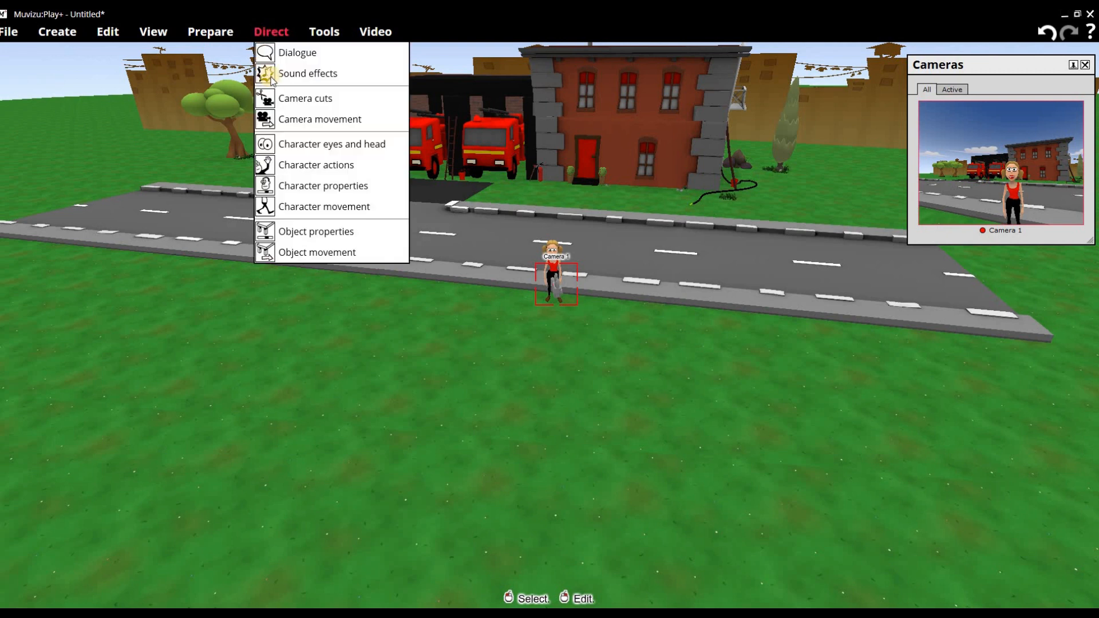
{"action": "left_click", "coordinate": [288, 147]}
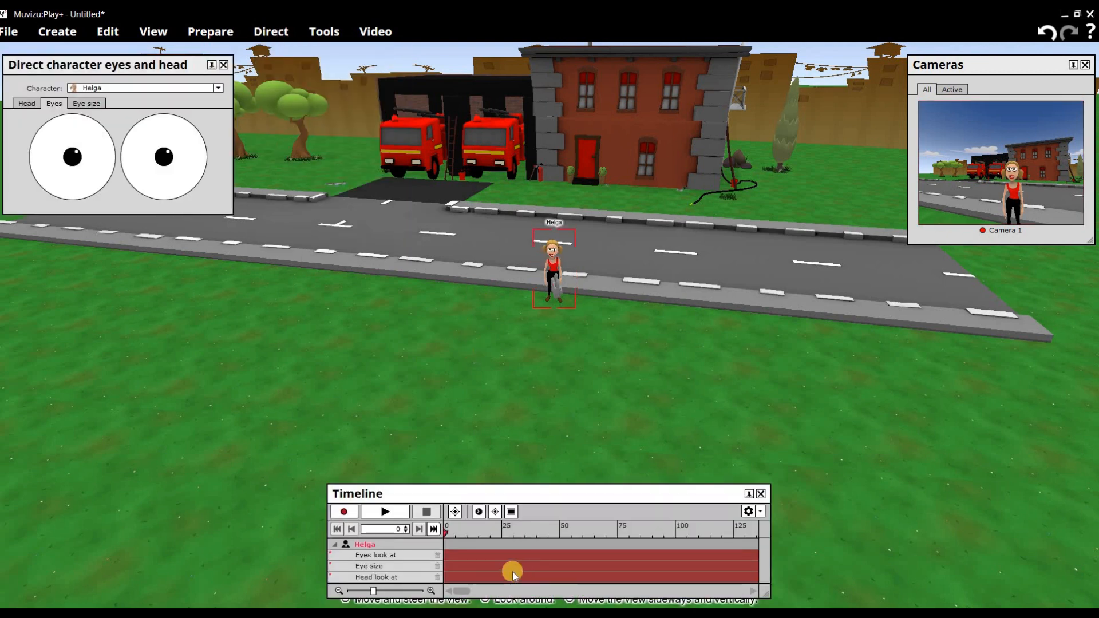
{"action": "left_click_drag", "start_coordinate": [519, 494], "coordinate": [470, 408]}
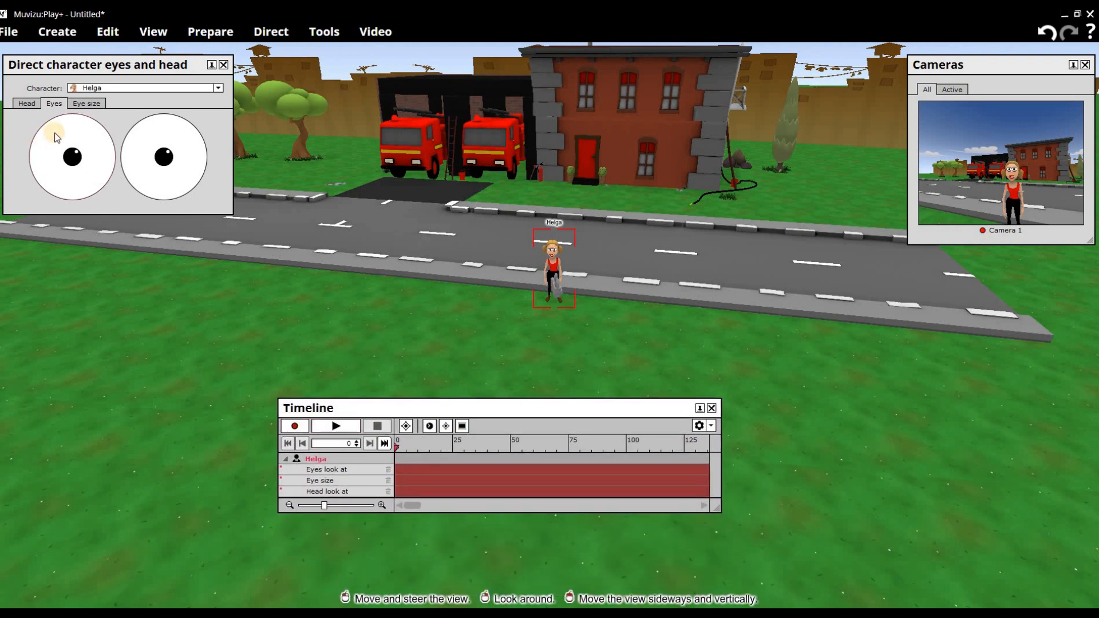
Record a head take for Helga from frame 0, turning her head around and stopping at about frame 281
{"action": "left_click", "coordinate": [21, 105]}
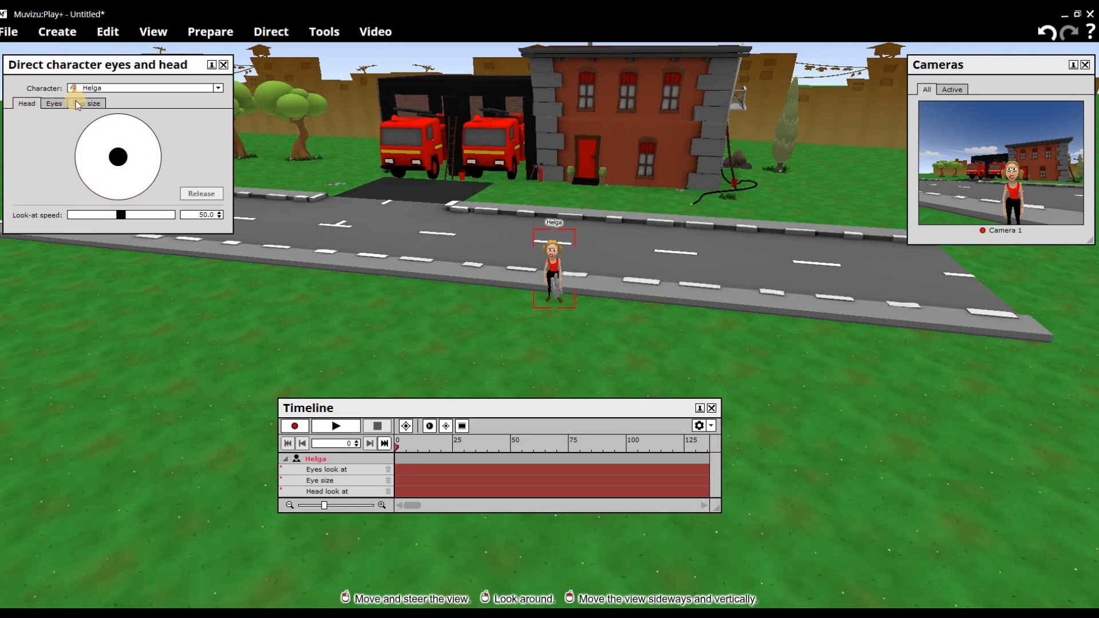
{"action": "left_click", "coordinate": [82, 105]}
{"action": "left_click", "coordinate": [53, 104]}
{"action": "left_click", "coordinate": [28, 104]}
{"action": "left_click", "coordinate": [295, 427]}
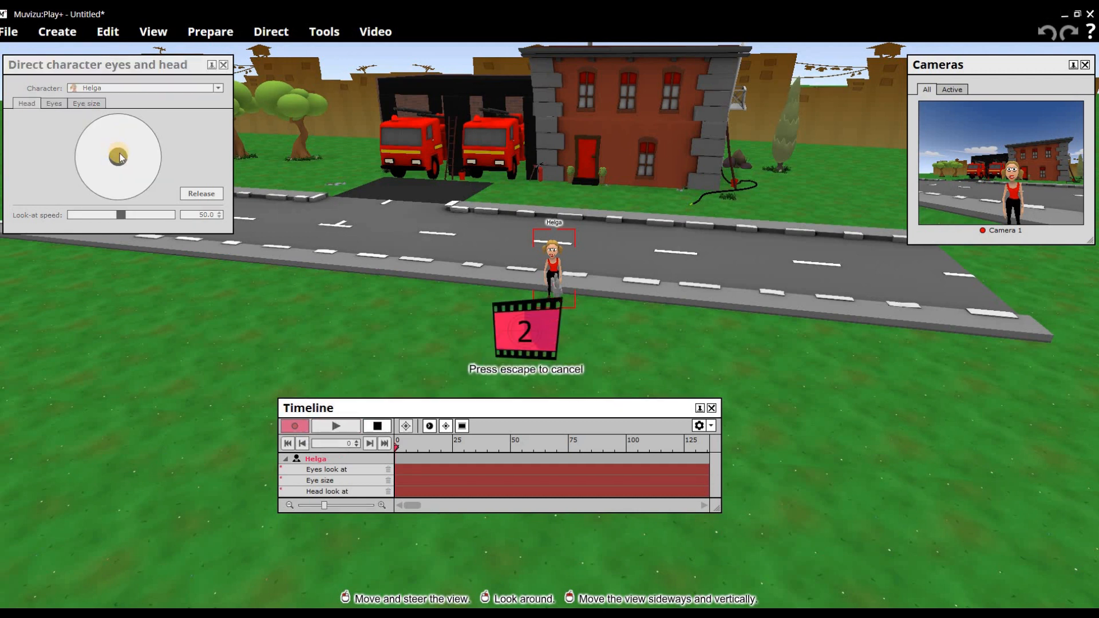
{"action": "mouse_move", "coordinate": [120, 157]}
{"action": "left_mouse_down"}
{"action": "mouse_move", "coordinate": [146, 132]}
{"action": "mouse_move", "coordinate": [150, 165]}
{"action": "mouse_move", "coordinate": [66, 166]}
{"action": "mouse_move", "coordinate": [147, 162]}
{"action": "mouse_move", "coordinate": [98, 162]}
{"action": "mouse_move", "coordinate": [129, 123]}
{"action": "mouse_move", "coordinate": [147, 166]}
{"action": "mouse_move", "coordinate": [122, 166]}
{"action": "left_mouse_up"}
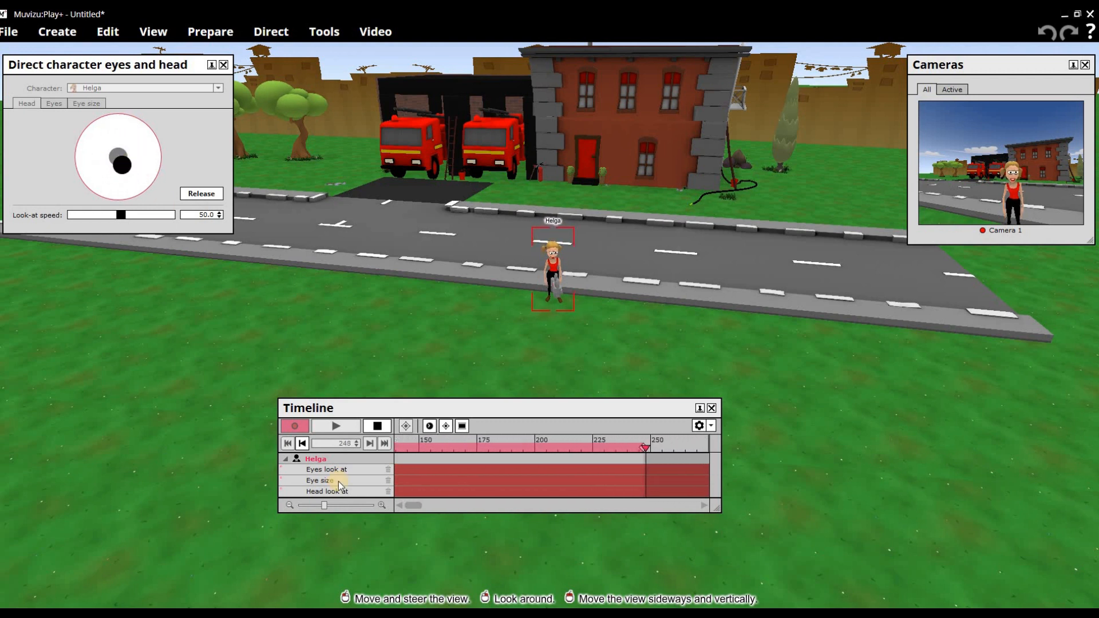
{"action": "left_click", "coordinate": [378, 426]}
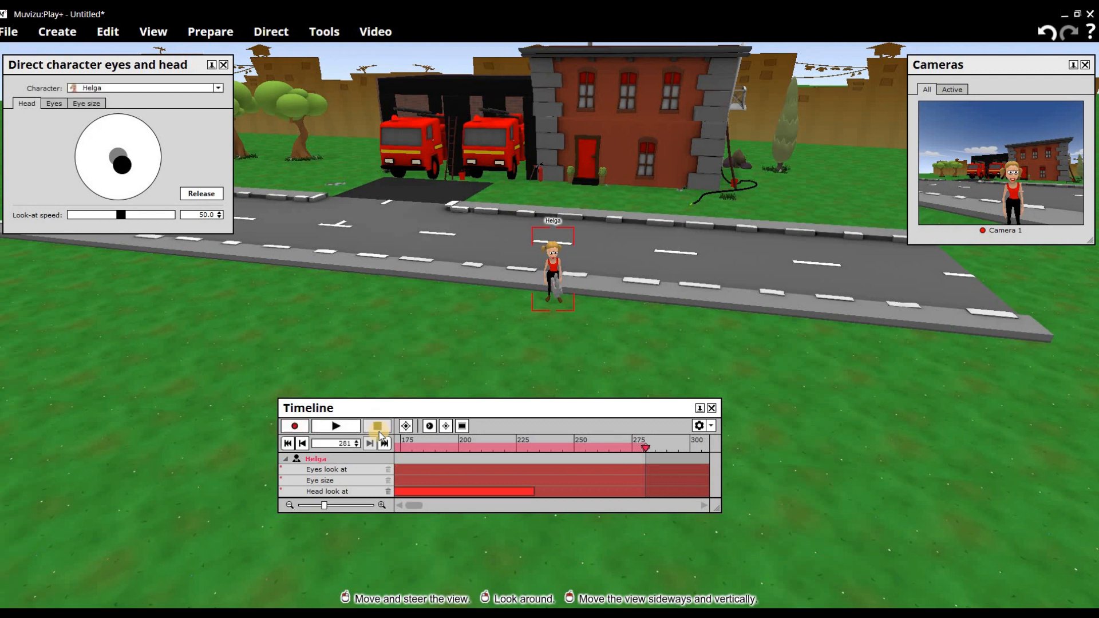
Record Helga's eyes looking around, continuing from frame 281 and stopping at about frame 464
{"action": "left_click", "coordinate": [55, 104]}
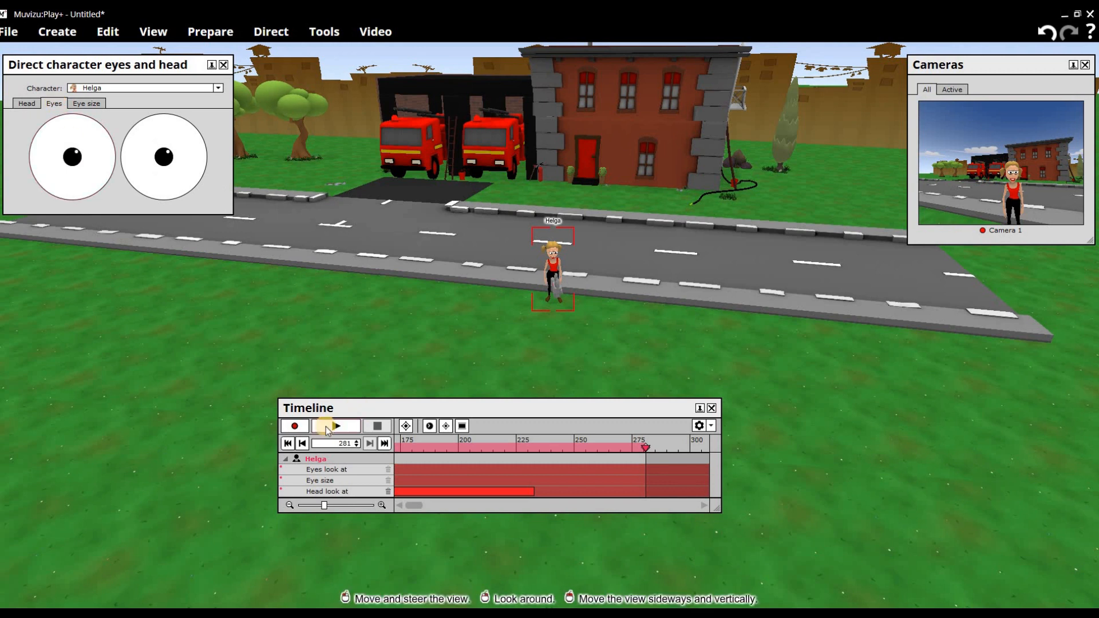
{"action": "left_click", "coordinate": [281, 404]}
{"action": "left_click", "coordinate": [295, 426]}
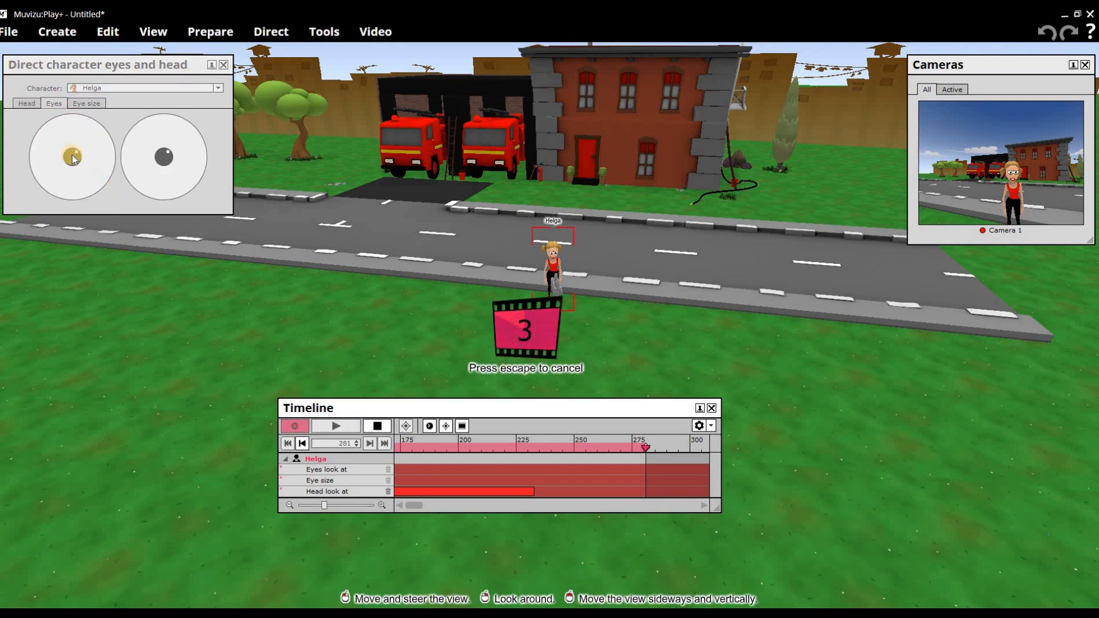
{"action": "mouse_move", "coordinate": [76, 164]}
{"action": "left_mouse_down"}
{"action": "mouse_move", "coordinate": [52, 142]}
{"action": "mouse_move", "coordinate": [100, 172]}
{"action": "mouse_move", "coordinate": [137, 173]}
{"action": "mouse_move", "coordinate": [106, 116]}
{"action": "mouse_move", "coordinate": [115, 152]}
{"action": "mouse_move", "coordinate": [68, 158]}
{"action": "mouse_move", "coordinate": [142, 156]}
{"action": "mouse_move", "coordinate": [67, 161]}
{"action": "mouse_move", "coordinate": [318, 405]}
{"action": "mouse_move", "coordinate": [366, 424]}
{"action": "left_mouse_up"}
{"action": "left_click", "coordinate": [375, 428]}
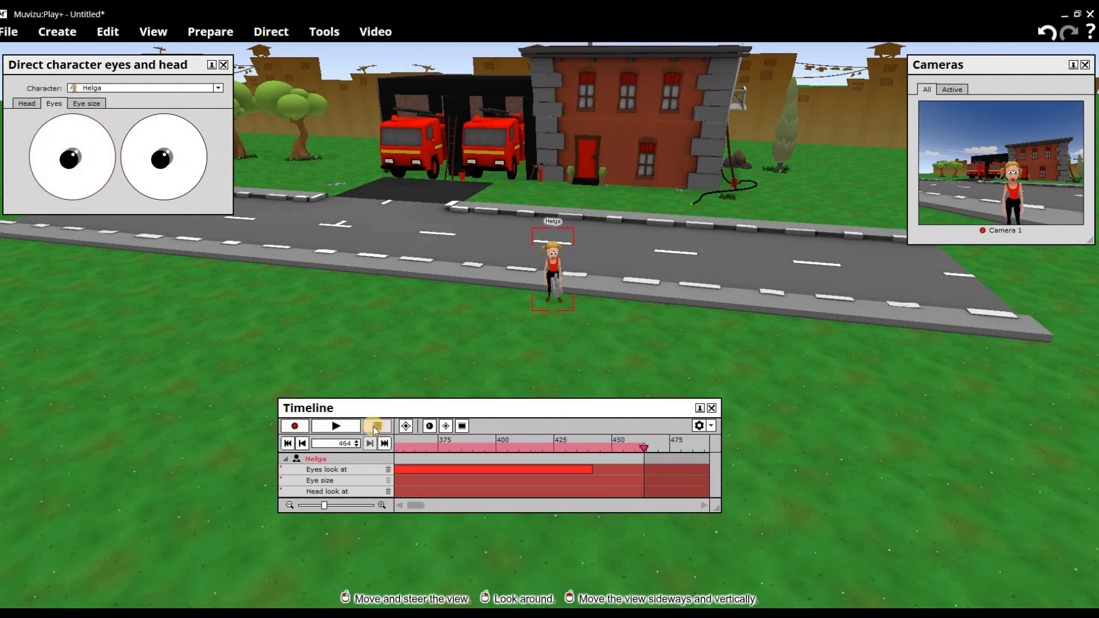
Record changes to Helga's eye size, continuing from frame 464 and stopping at about frame 641
{"action": "left_click", "coordinate": [93, 105]}
{"action": "left_click", "coordinate": [295, 426]}
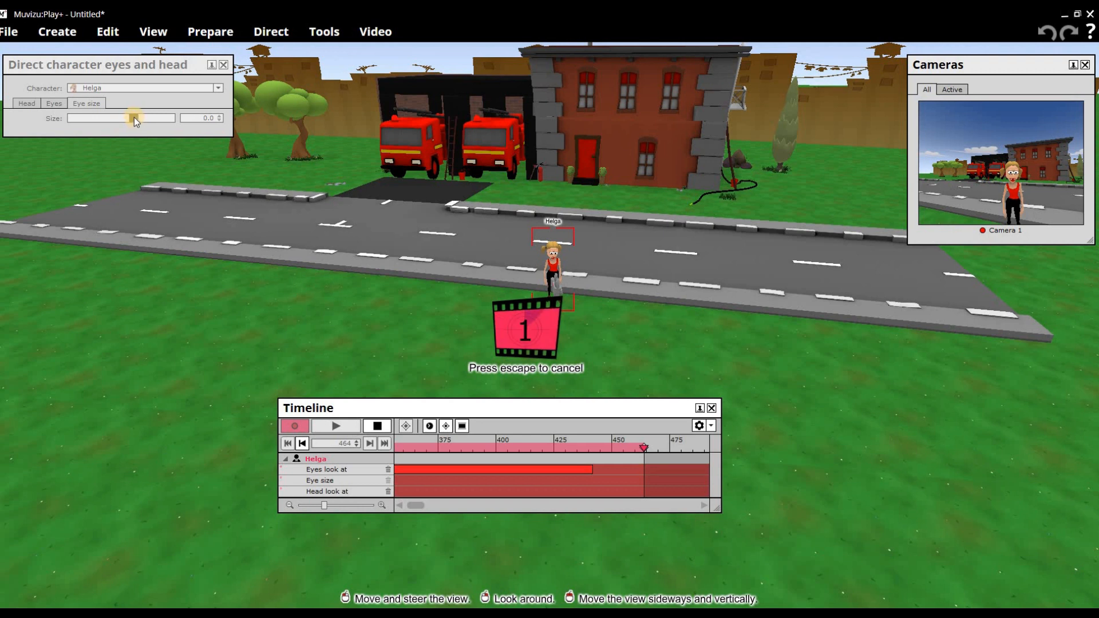
{"action": "mouse_move", "coordinate": [135, 118]}
{"action": "left_mouse_down"}
{"action": "mouse_move", "coordinate": [81, 121]}
{"action": "mouse_move", "coordinate": [192, 121]}
{"action": "mouse_move", "coordinate": [101, 132]}
{"action": "mouse_move", "coordinate": [152, 134]}
{"action": "mouse_move", "coordinate": [136, 135]}
{"action": "left_mouse_up"}
{"action": "left_click", "coordinate": [378, 426]}
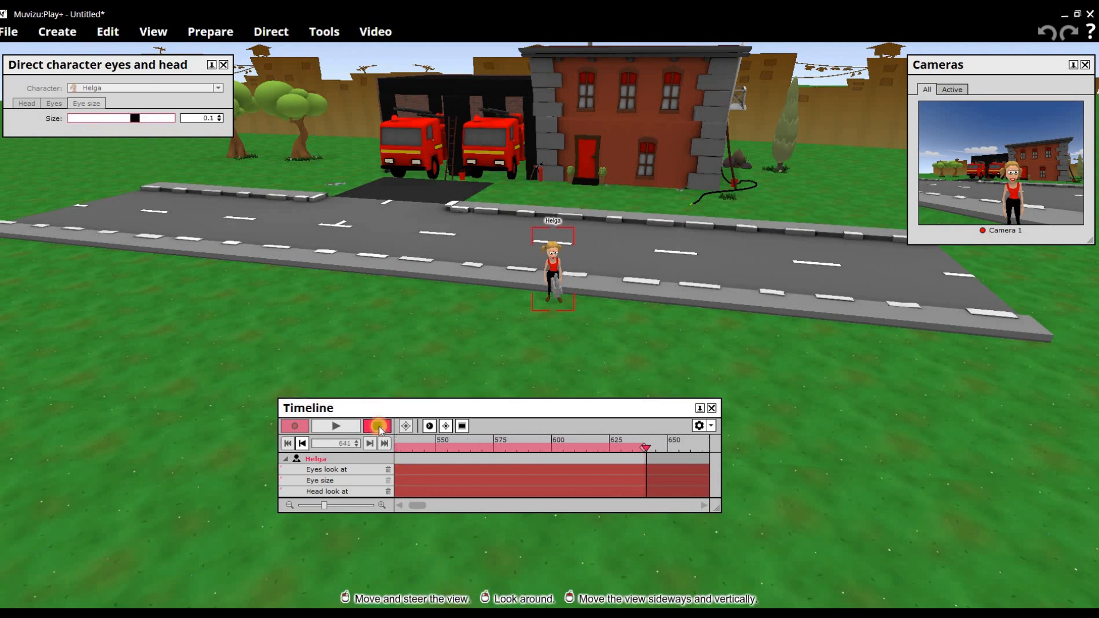
Return the timeline to frame 0 and play back Helga's recorded animation
{"action": "left_click", "coordinate": [291, 442]}
{"action": "left_click_drag", "start_coordinate": [644, 450], "coordinate": [225, 455]}
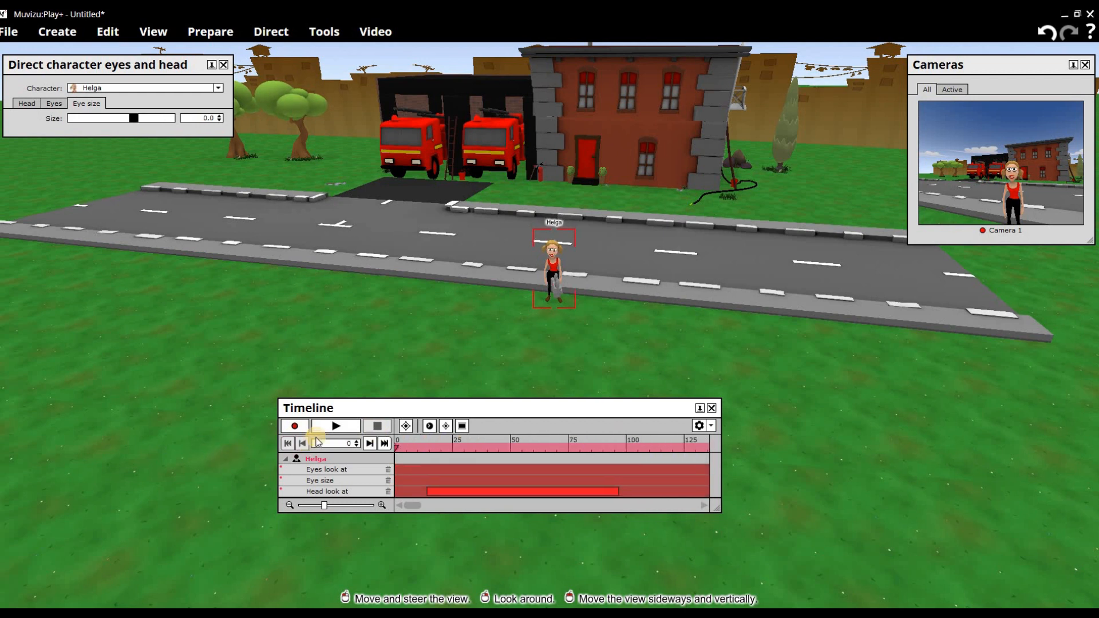
{"action": "left_click", "coordinate": [334, 427]}
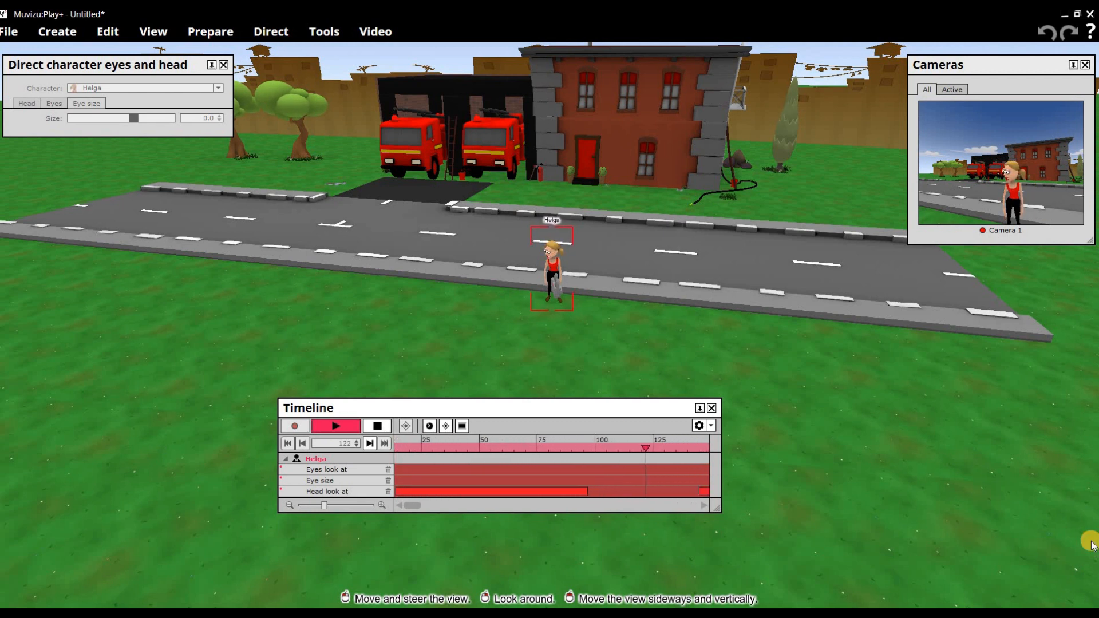
{"action": "left_click", "coordinate": [375, 427]}
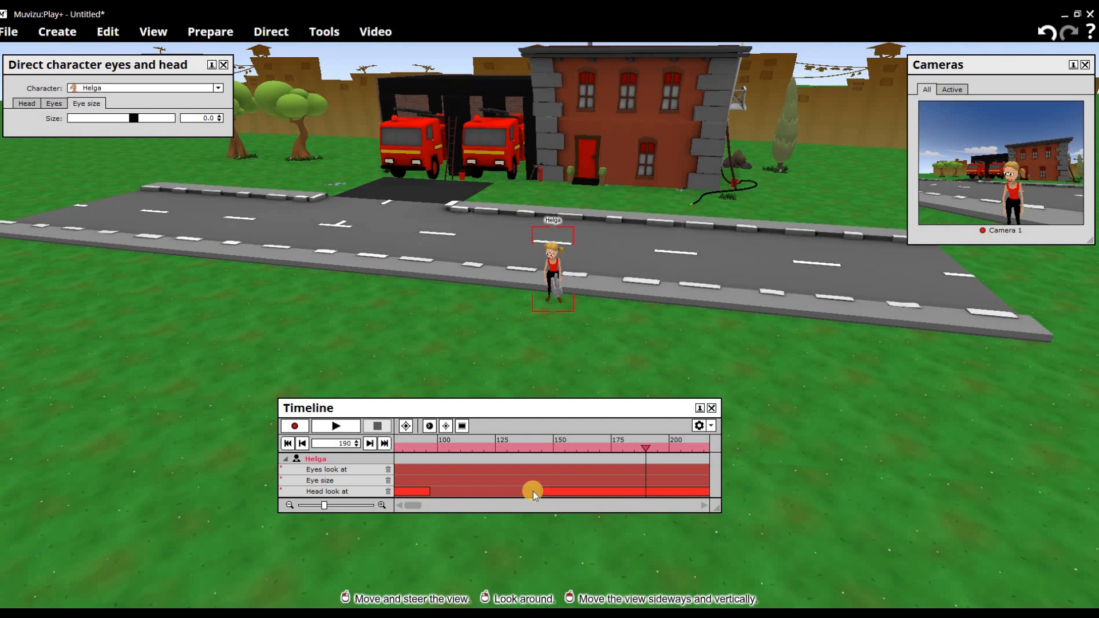
Shift Helga's two head clips earlier to start at about frames 3 and 90, and play back the new timing
{"action": "left_click_drag", "start_coordinate": [561, 492], "coordinate": [487, 499]}
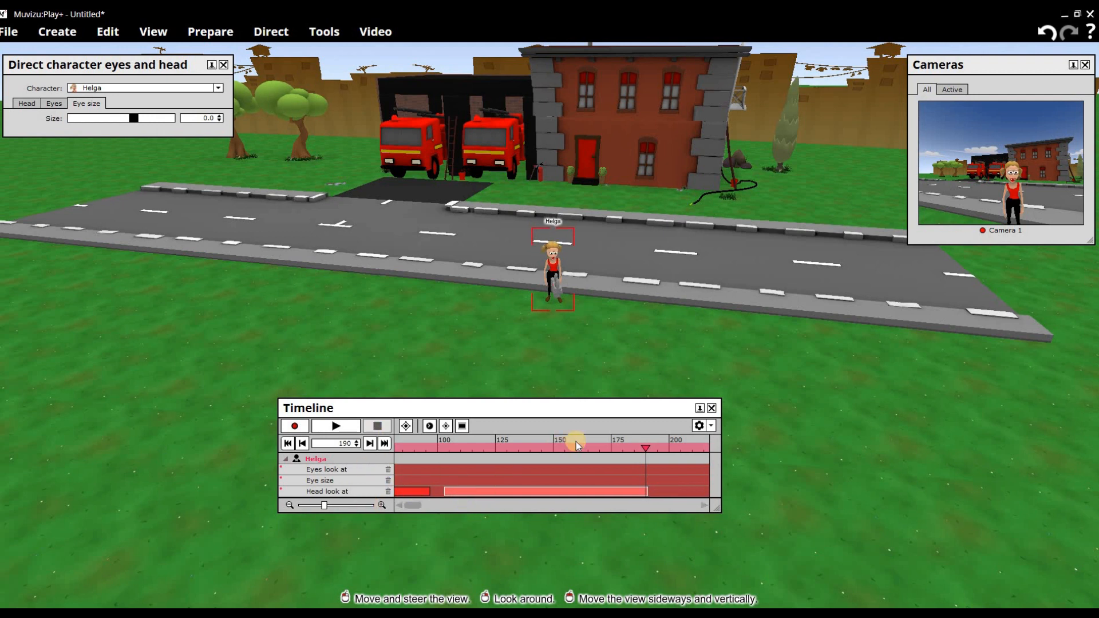
{"action": "left_click_drag", "start_coordinate": [642, 447], "coordinate": [415, 483]}
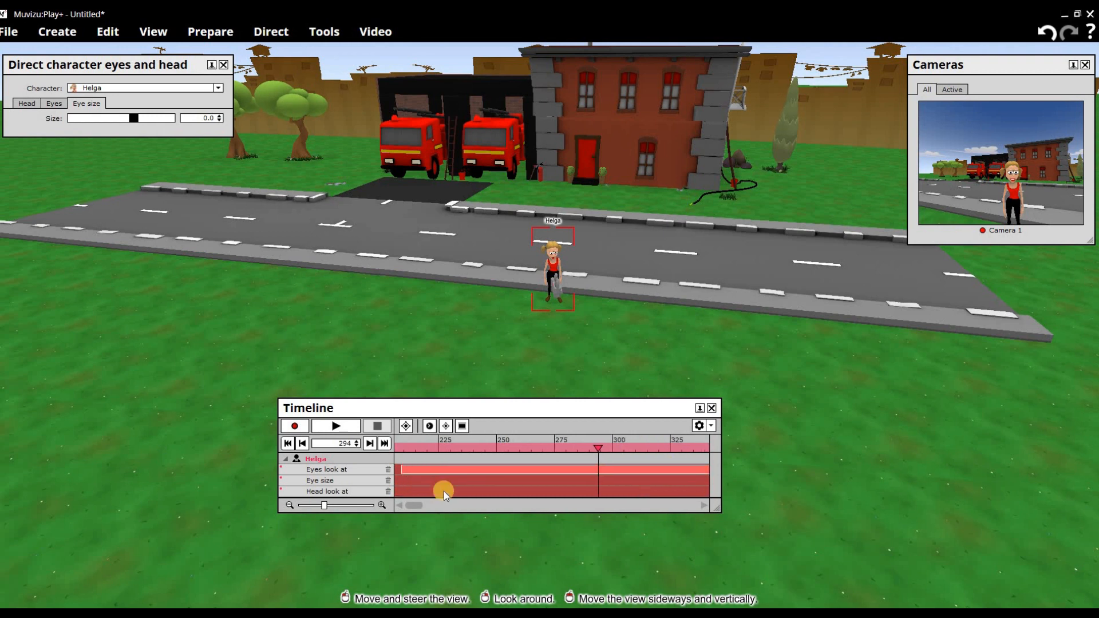
{"action": "left_click_drag", "start_coordinate": [600, 446], "coordinate": [400, 460]}
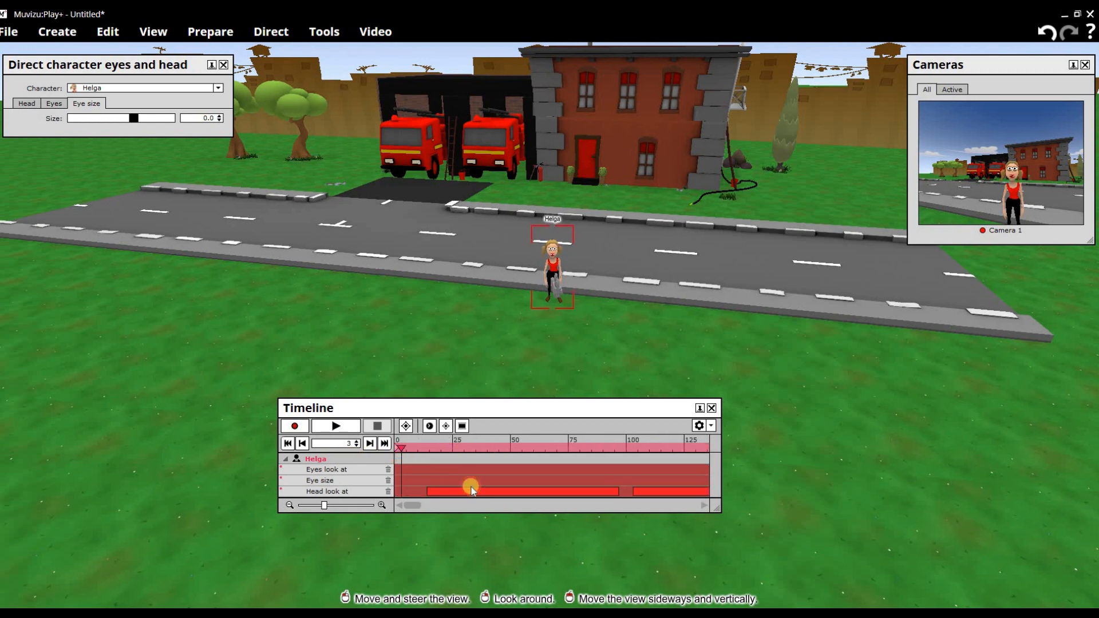
{"action": "left_click_drag", "start_coordinate": [466, 490], "coordinate": [453, 494]}
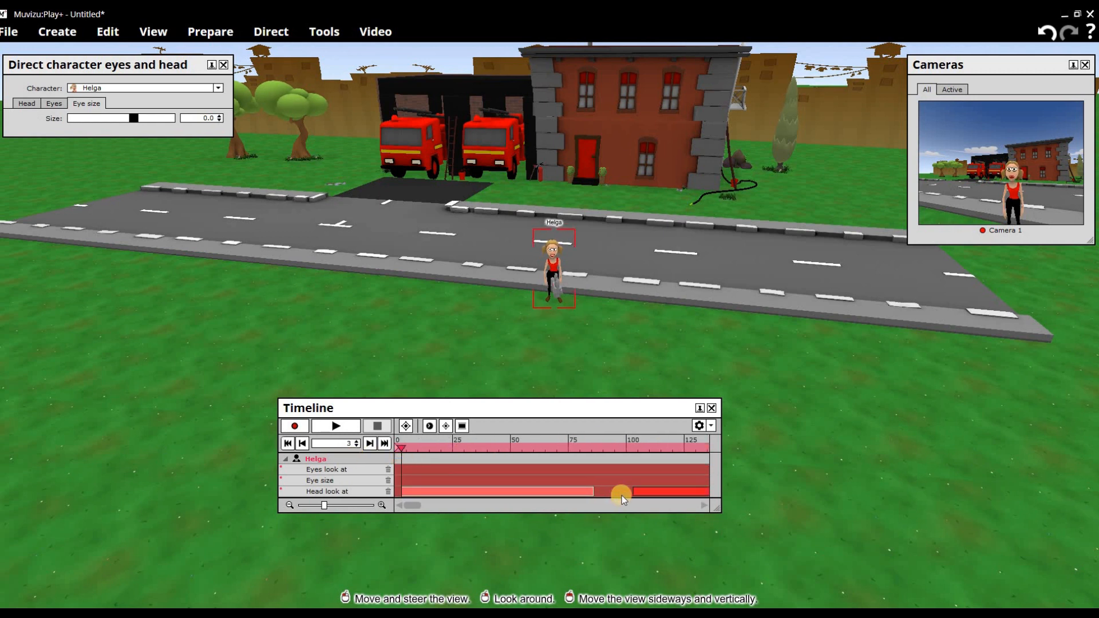
{"action": "left_click_drag", "start_coordinate": [633, 490], "coordinate": [619, 493]}
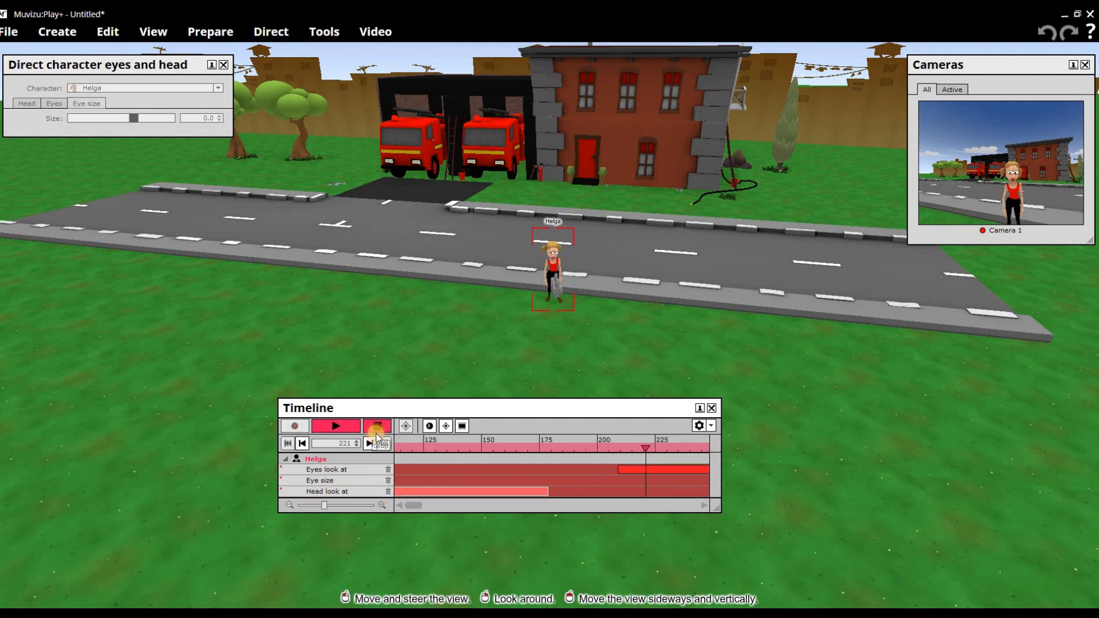
{"action": "left_click", "coordinate": [376, 429]}
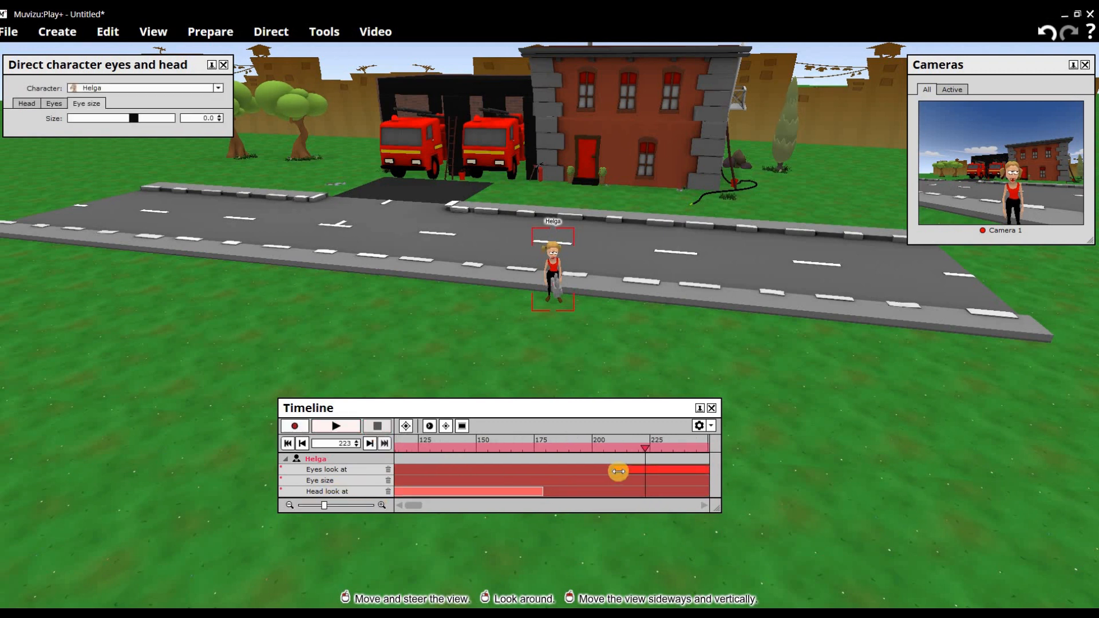
Move the eyes clip to start at about frame 180 and shift the eye size clip earlier to shorten the gap
{"action": "left_click_drag", "start_coordinate": [621, 471], "coordinate": [577, 471]}
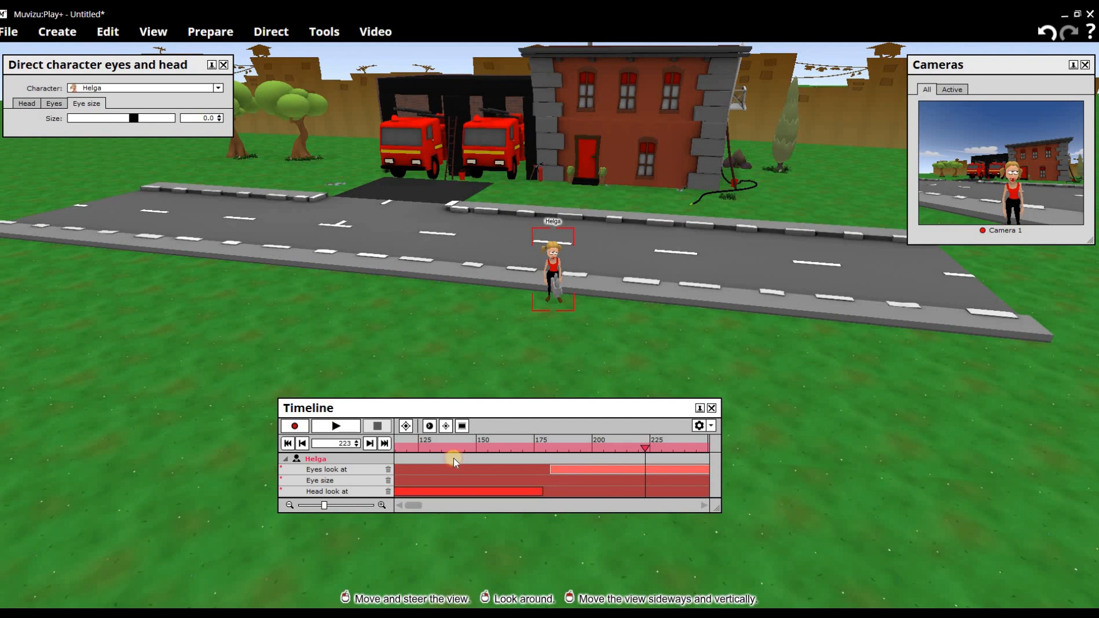
{"action": "left_click_drag", "start_coordinate": [644, 451], "coordinate": [504, 472]}
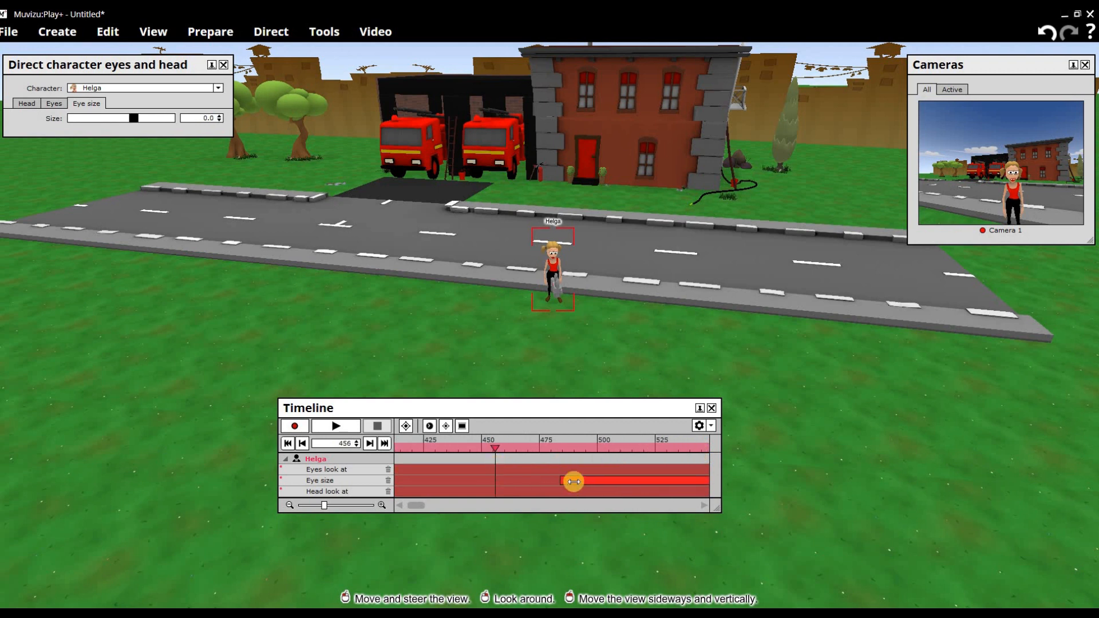
{"action": "left_click_drag", "start_coordinate": [573, 482], "coordinate": [406, 485]}
Play the retimed animation from frame 0 and close the timeline
{"action": "left_click_drag", "start_coordinate": [490, 447], "coordinate": [394, 461]}
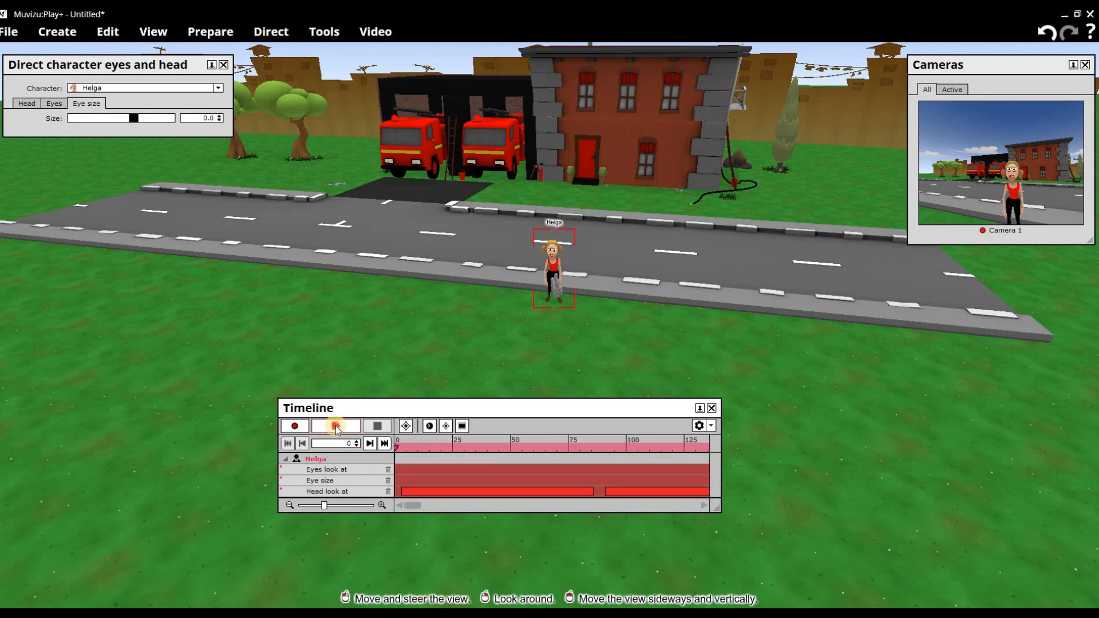
{"action": "left_click", "coordinate": [336, 427]}
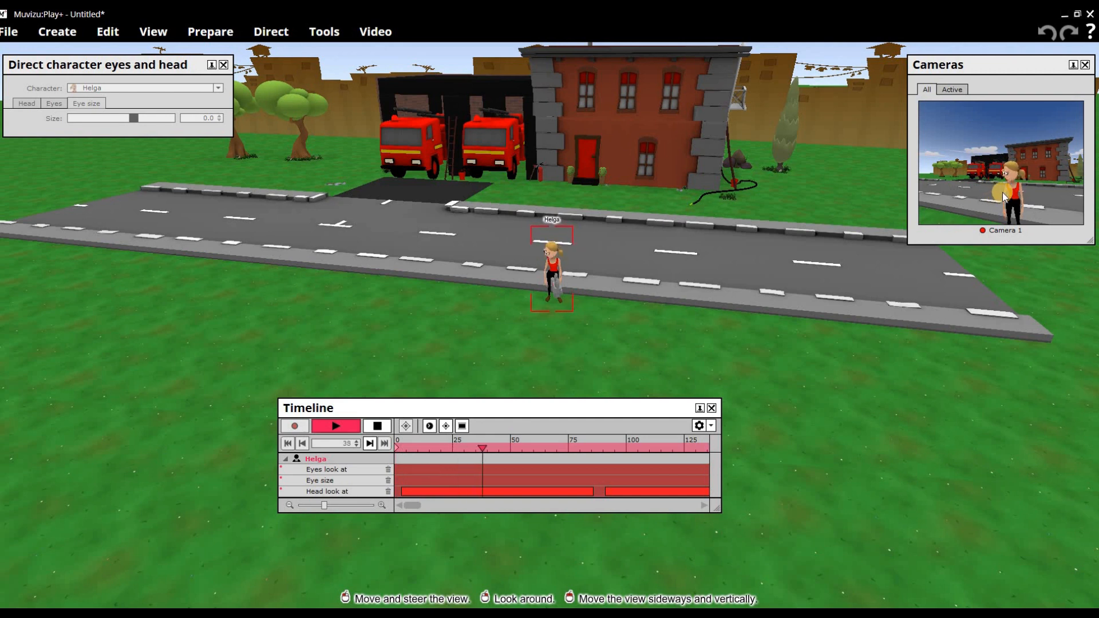
{"action": "left_click", "coordinate": [713, 409]}
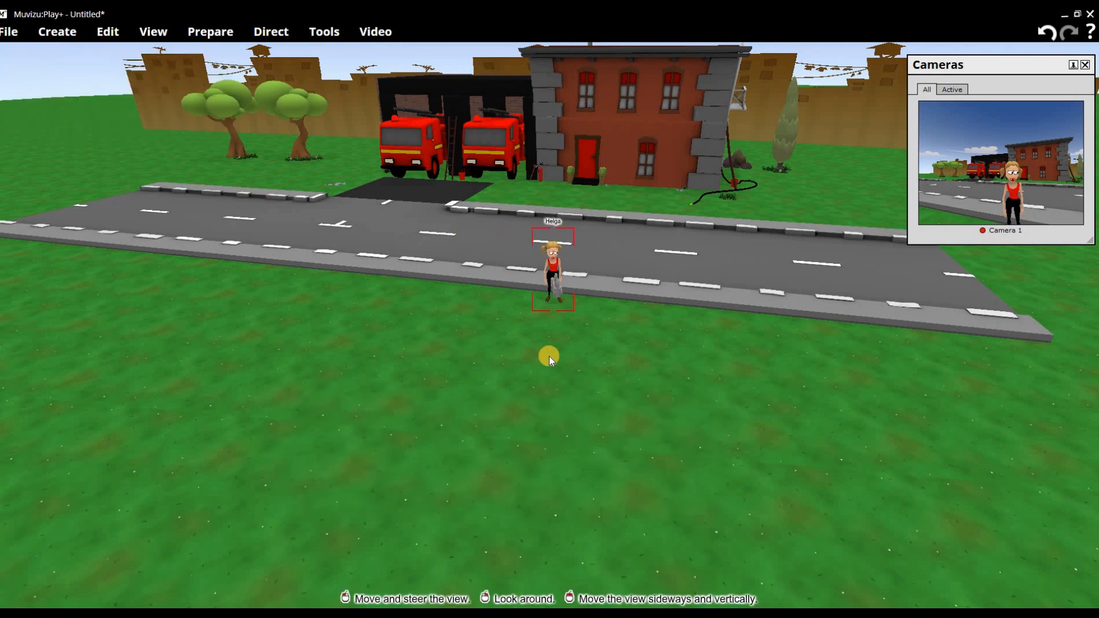
Reopen the timeline, delete Helga together with her recorded clips, and close the timeline again
{"action": "left_click", "coordinate": [271, 31]}
{"action": "mouse_move", "coordinate": [322, 31]}
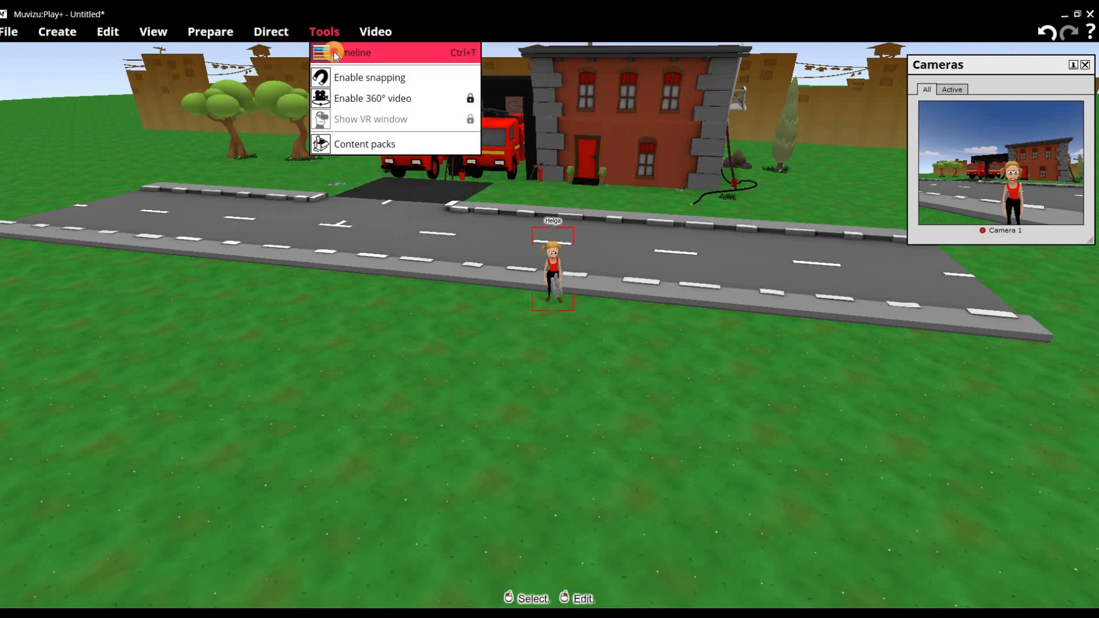
{"action": "left_click", "coordinate": [333, 52]}
{"action": "left_click", "coordinate": [576, 471]}
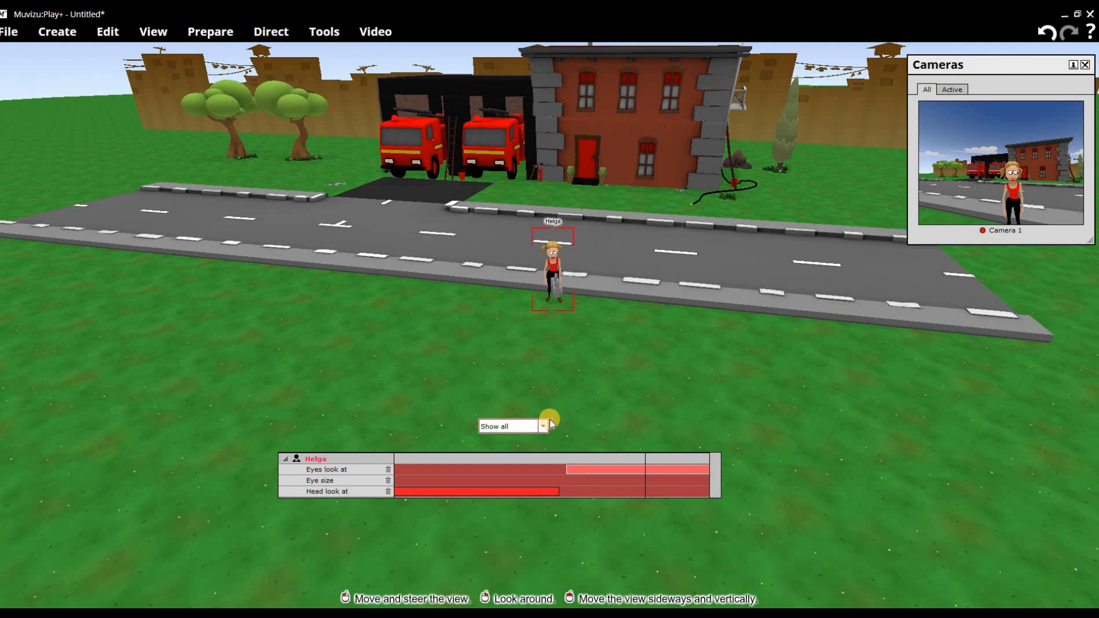
{"action": "key", "text": "Delete"}
{"action": "left_click", "coordinate": [437, 471]}
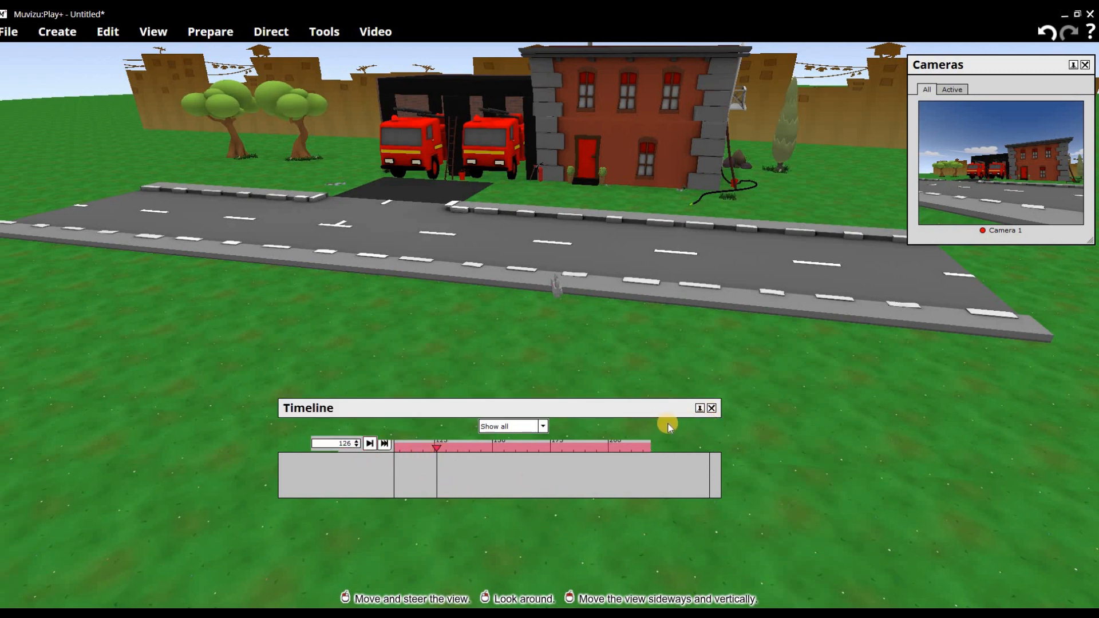
{"action": "left_click", "coordinate": [711, 410]}
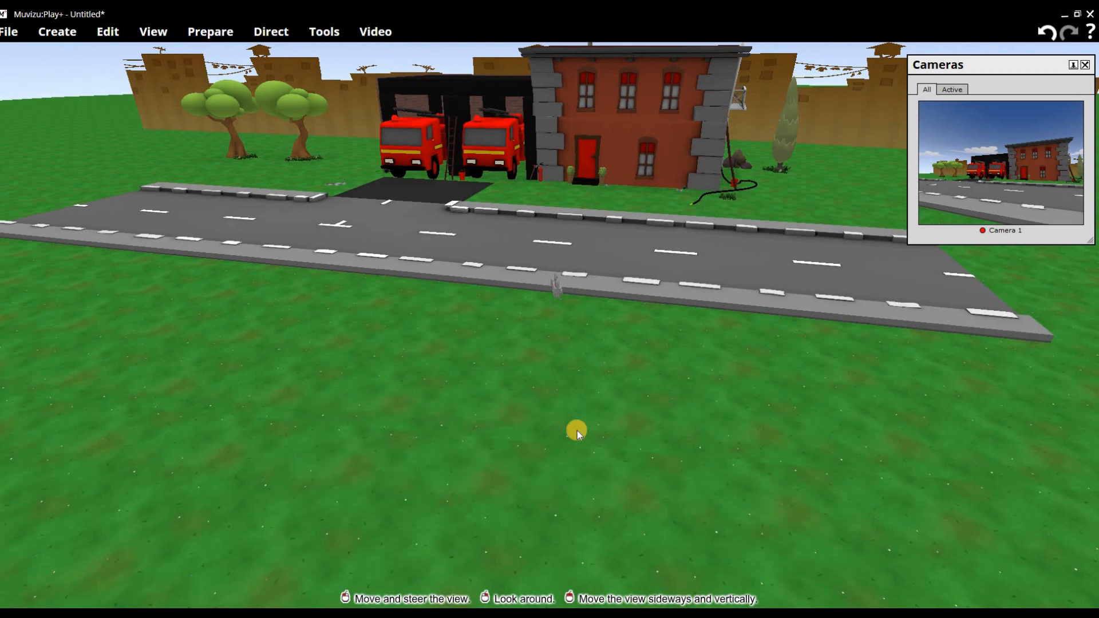
Create a new Helga character in the scene and close the character library
{"action": "left_click", "coordinate": [271, 32]}
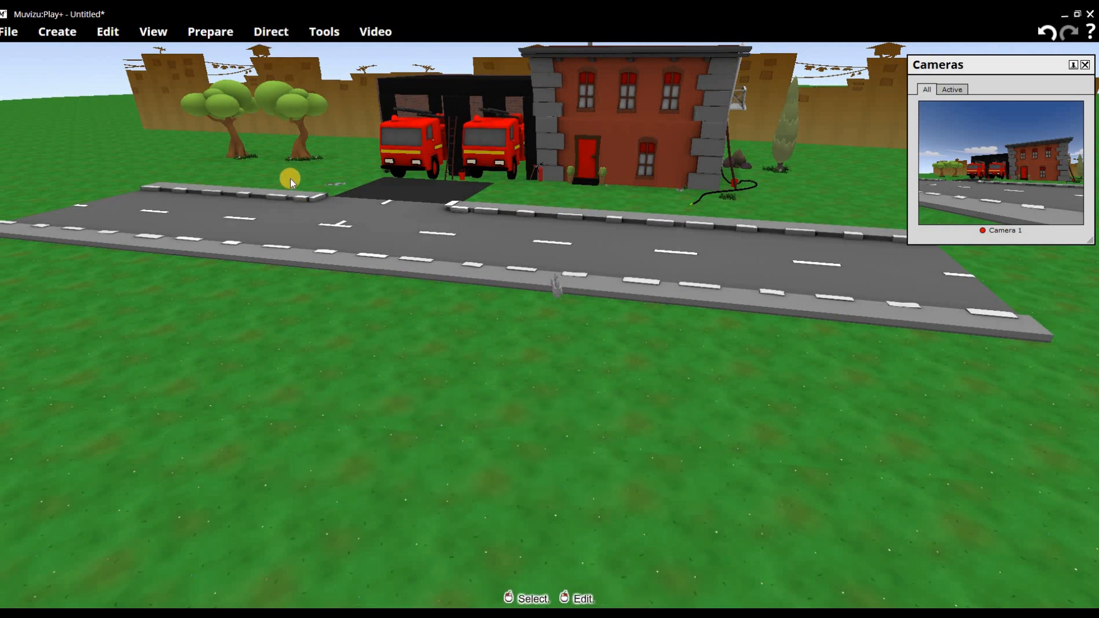
{"action": "left_click", "coordinate": [64, 32]}
{"action": "left_click", "coordinate": [77, 51]}
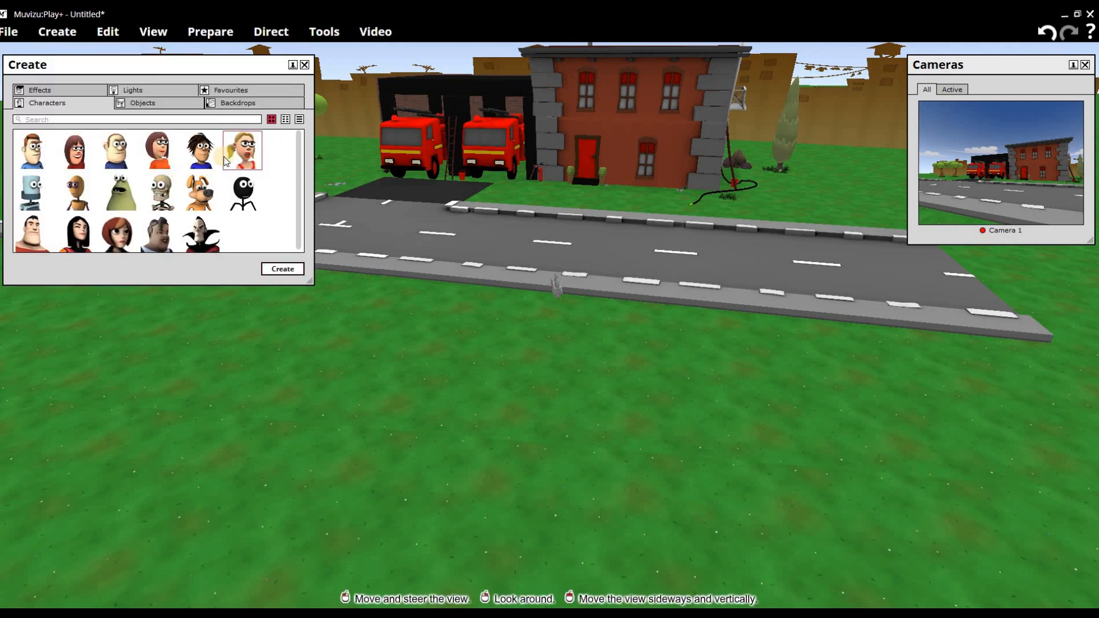
{"action": "left_click", "coordinate": [282, 268]}
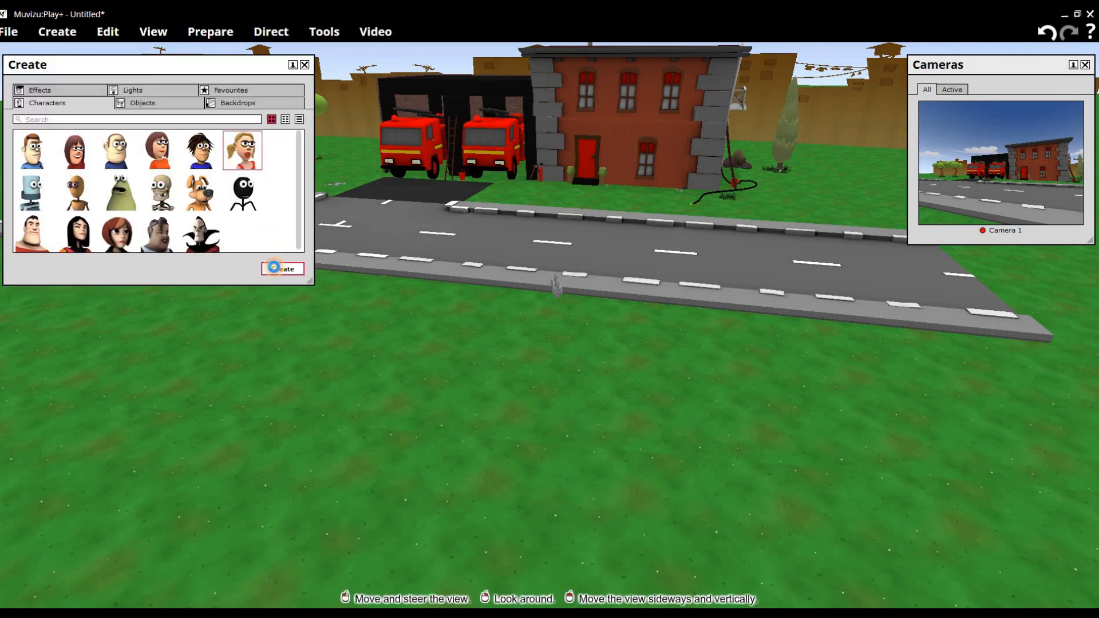
{"action": "left_click", "coordinate": [304, 65]}
Place Helga at the roadside in front of the fire station and move Camera 1 back on the grass to frame her whole body
{"action": "scroll", "coordinate": [505, 171], "scroll_direction": "down", "scroll_amount": 3}
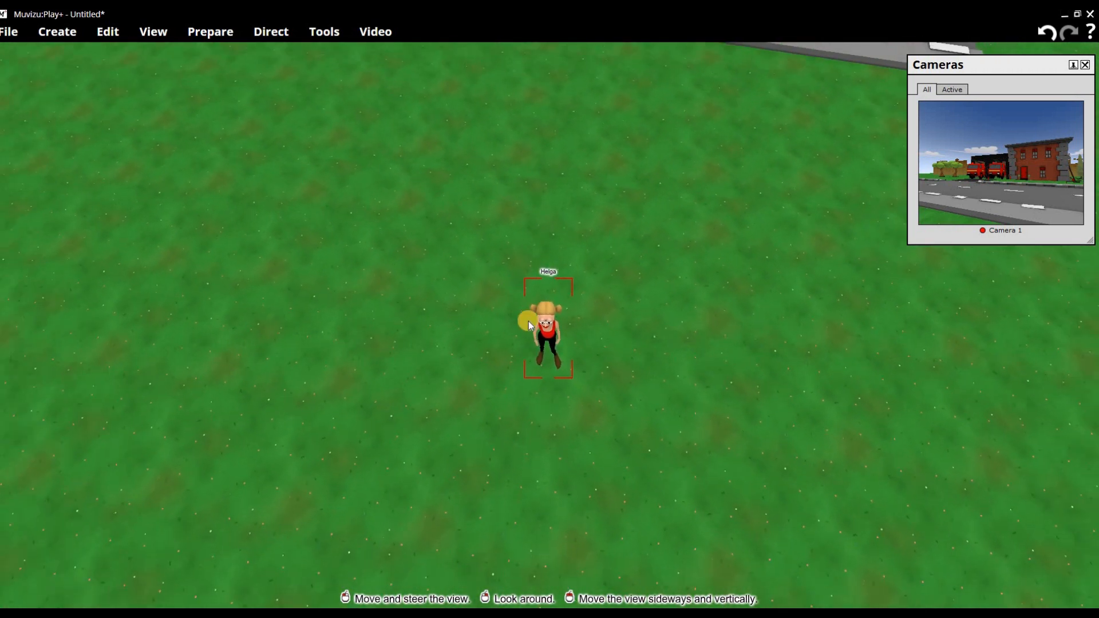
{"action": "left_click_drag", "start_coordinate": [544, 321], "coordinate": [575, 62]}
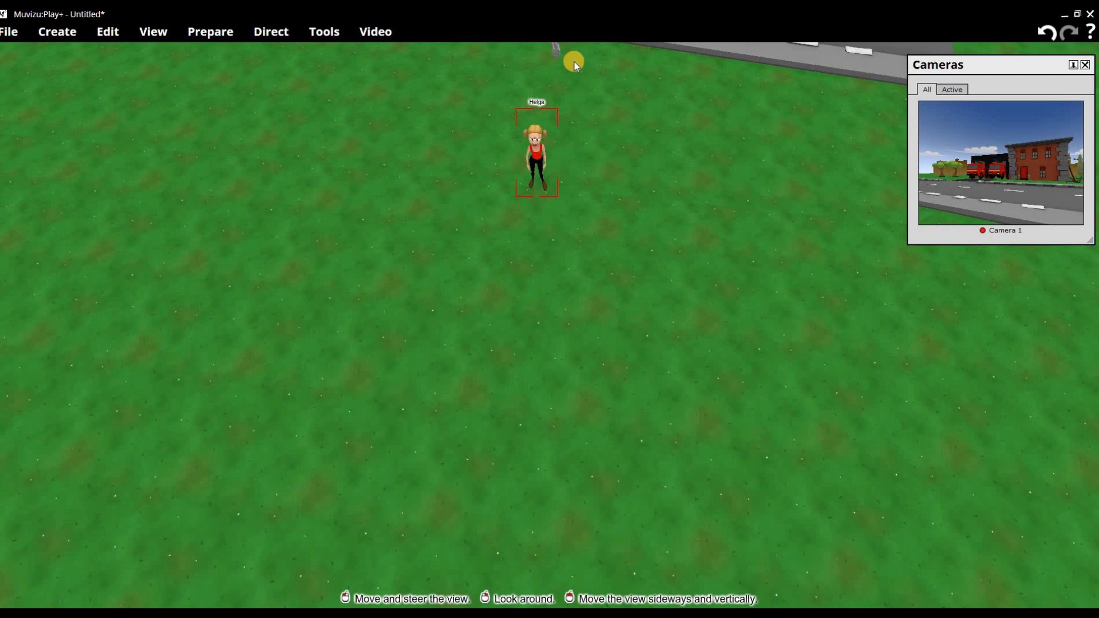
{"action": "right_click_drag", "start_coordinate": [654, 317], "coordinate": [656, 329]}
{"action": "left_click_drag", "start_coordinate": [518, 385], "coordinate": [489, 274]}
{"action": "left_click_drag", "start_coordinate": [537, 304], "coordinate": [571, 309]}
Set up directing of Helga's movement at Normal speed, with the timeline window moved lower and the playhead at frame 68
{"action": "left_click", "coordinate": [271, 32]}
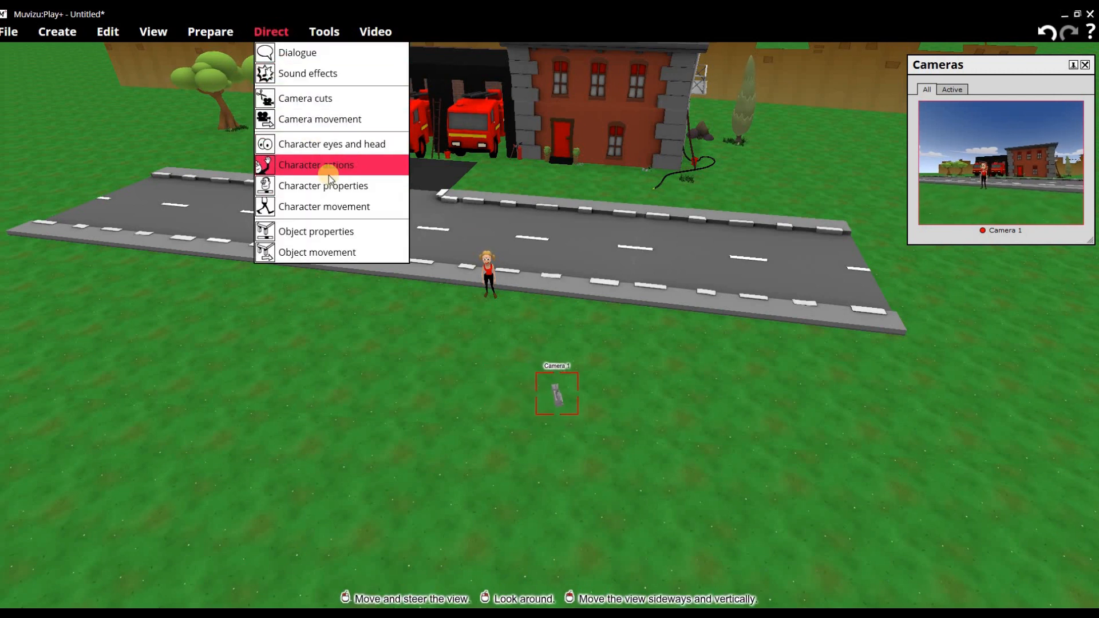
{"action": "left_click", "coordinate": [298, 209]}
{"action": "left_click_drag", "start_coordinate": [550, 408], "coordinate": [596, 470]}
{"action": "left_click_drag", "start_coordinate": [486, 510], "coordinate": [397, 514]}
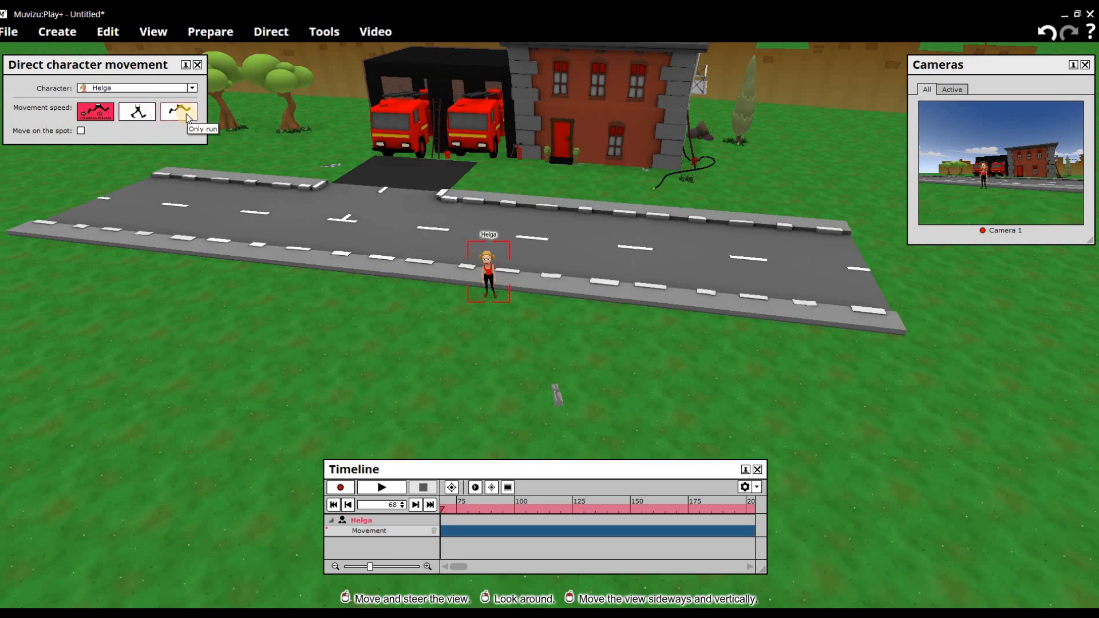
{"action": "left_click", "coordinate": [91, 112]}
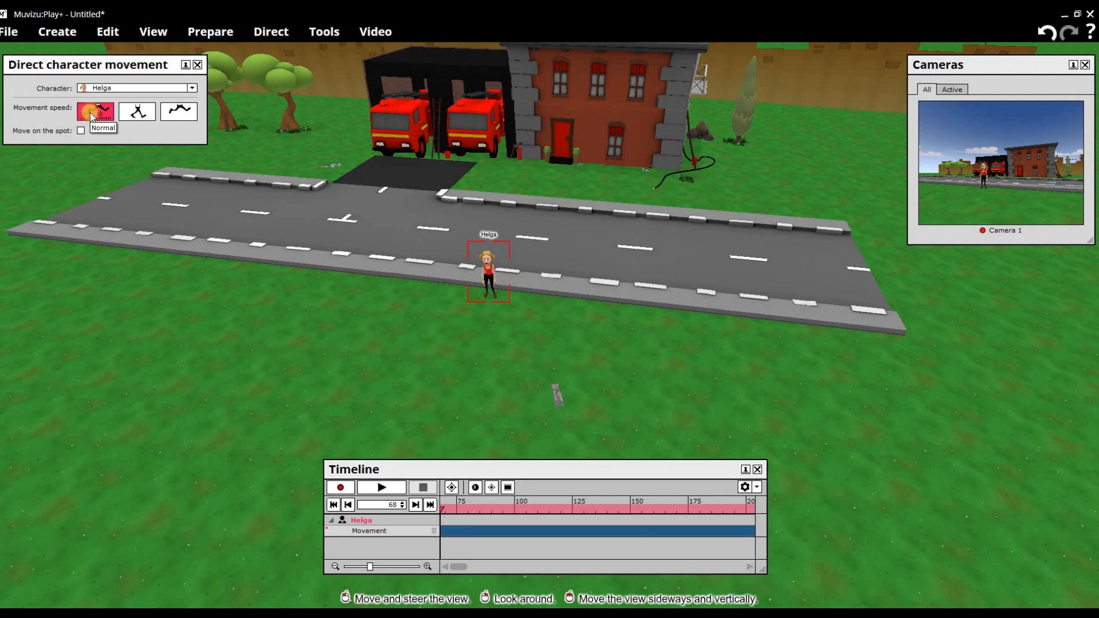
Record Helga walking from the roadside onto the grass towards Camera 1 and turning there in several directions, then stop recording
{"action": "left_click", "coordinate": [341, 488]}
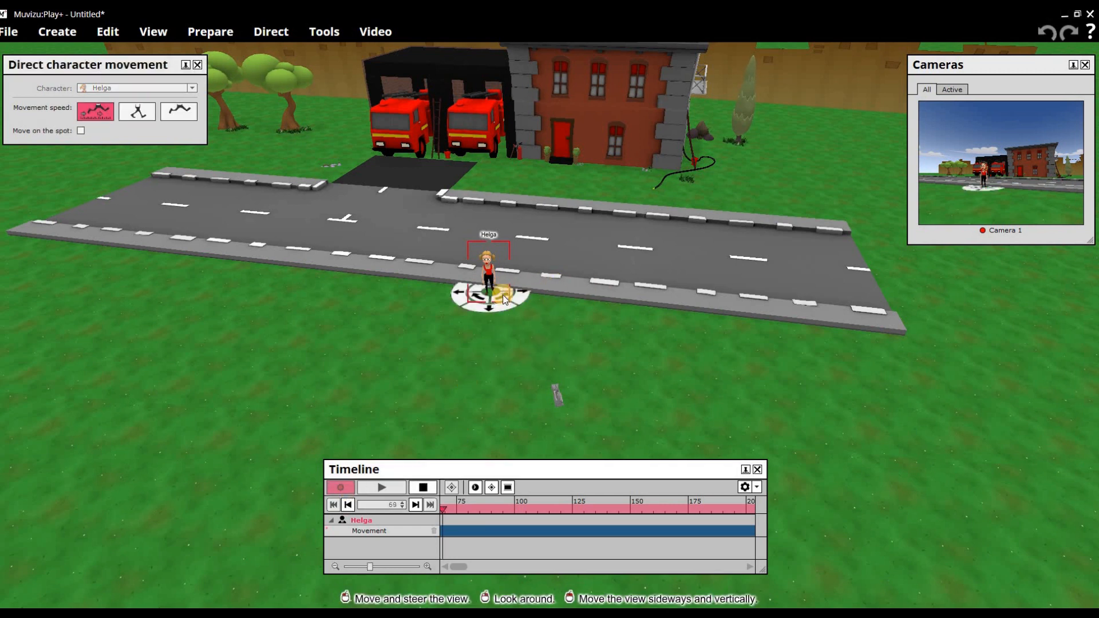
{"action": "mouse_move", "coordinate": [517, 337]}
{"action": "left_mouse_down"}
{"action": "mouse_move", "coordinate": [641, 380]}
{"action": "mouse_move", "coordinate": [664, 349]}
{"action": "mouse_move", "coordinate": [635, 317]}
{"action": "mouse_move", "coordinate": [485, 327]}
{"action": "mouse_move", "coordinate": [532, 351]}
{"action": "mouse_move", "coordinate": [542, 386]}
{"action": "mouse_move", "coordinate": [569, 388]}
{"action": "mouse_move", "coordinate": [548, 393]}
{"action": "mouse_move", "coordinate": [562, 368]}
{"action": "left_mouse_up"}
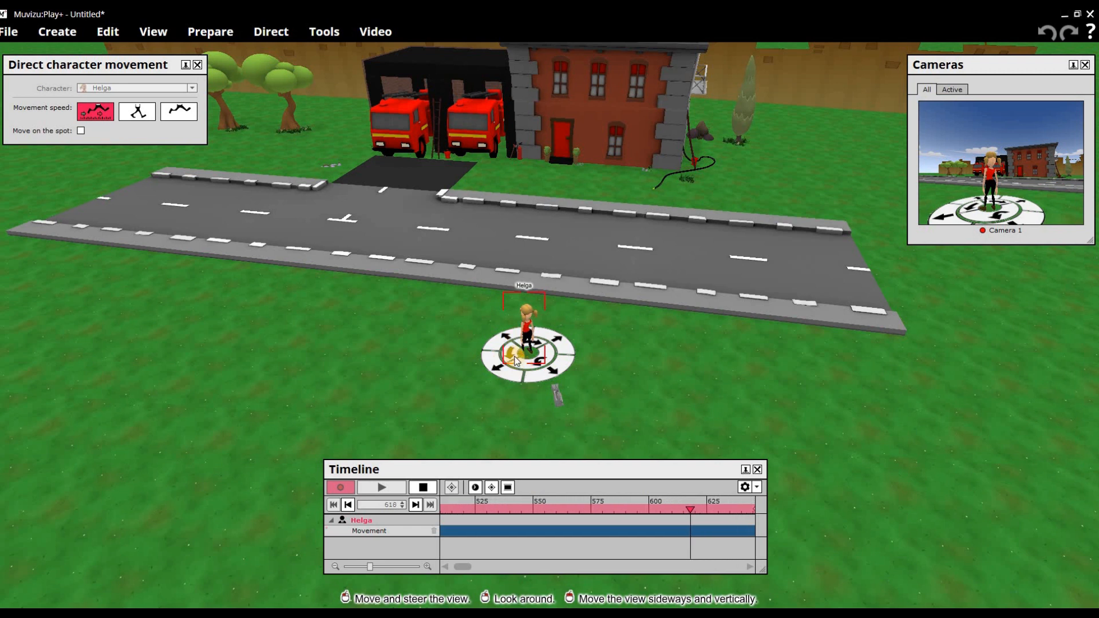
{"action": "left_click", "coordinate": [511, 356]}
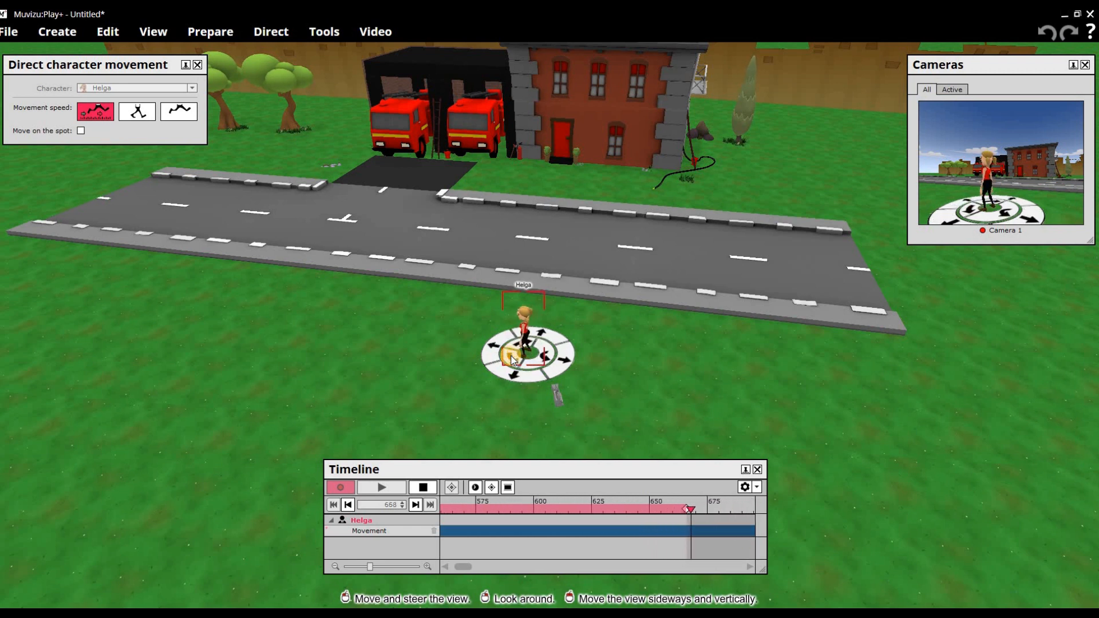
{"action": "left_click", "coordinate": [519, 365]}
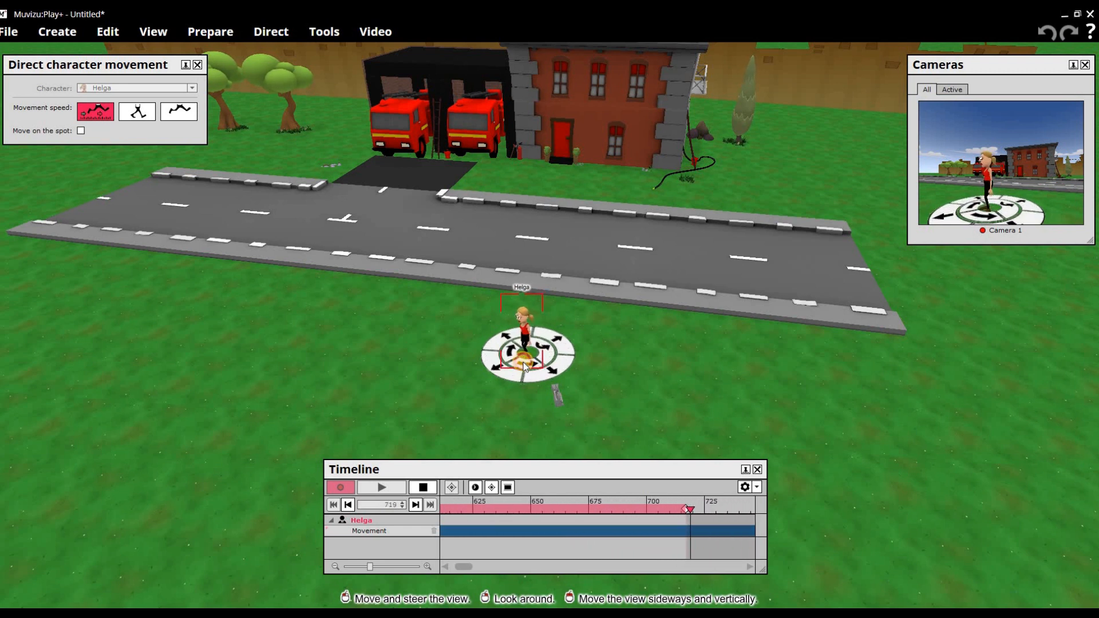
{"action": "left_click", "coordinate": [535, 370]}
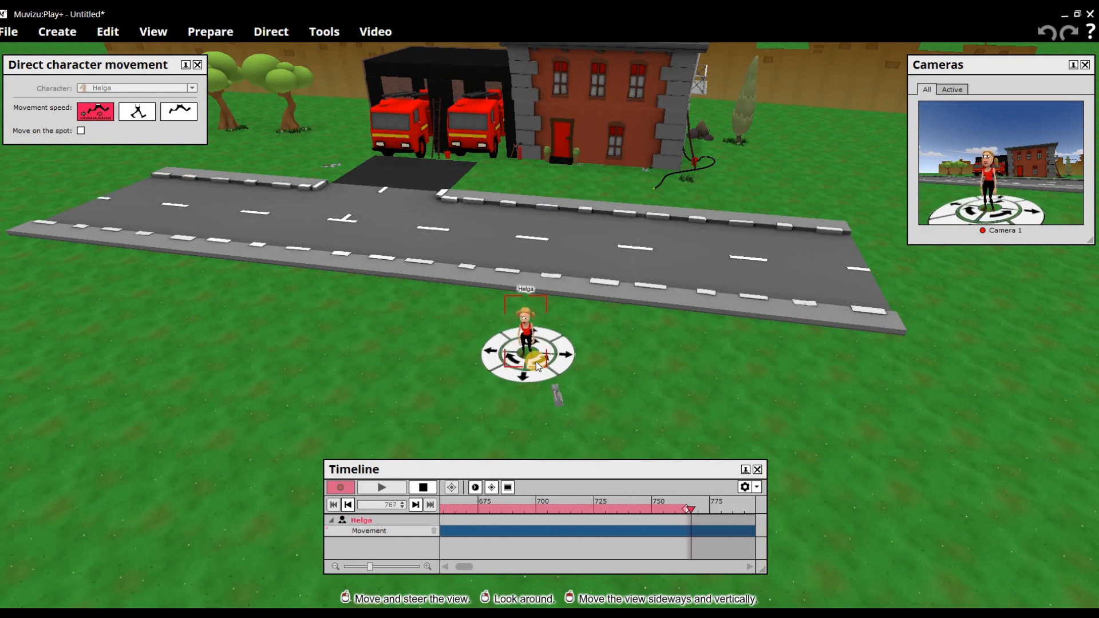
{"action": "left_click", "coordinate": [541, 365]}
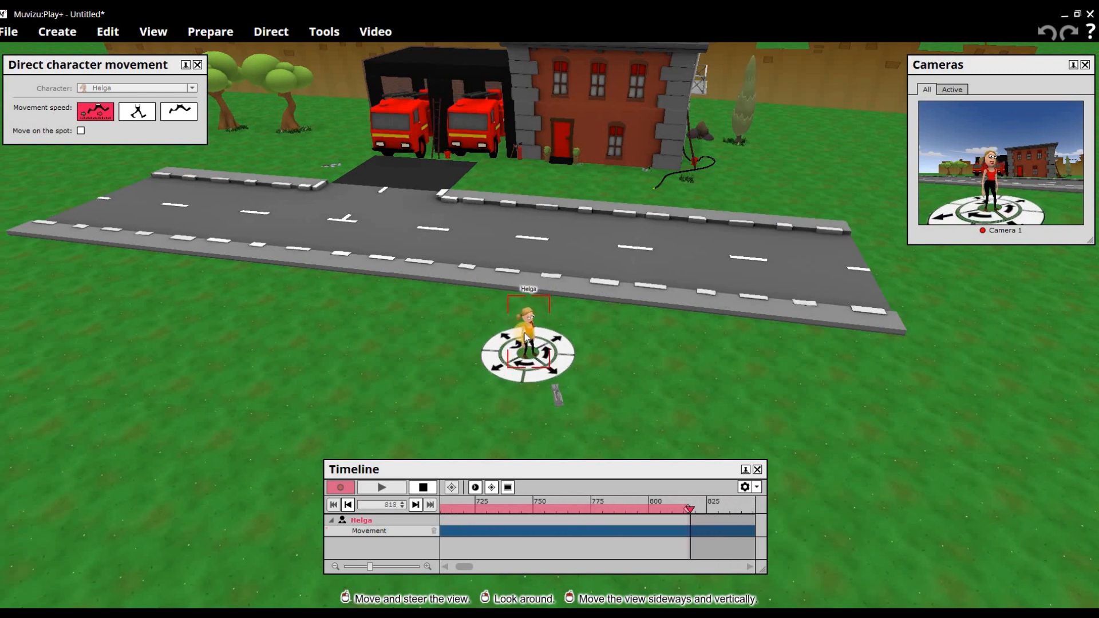
{"action": "left_click", "coordinate": [424, 488]}
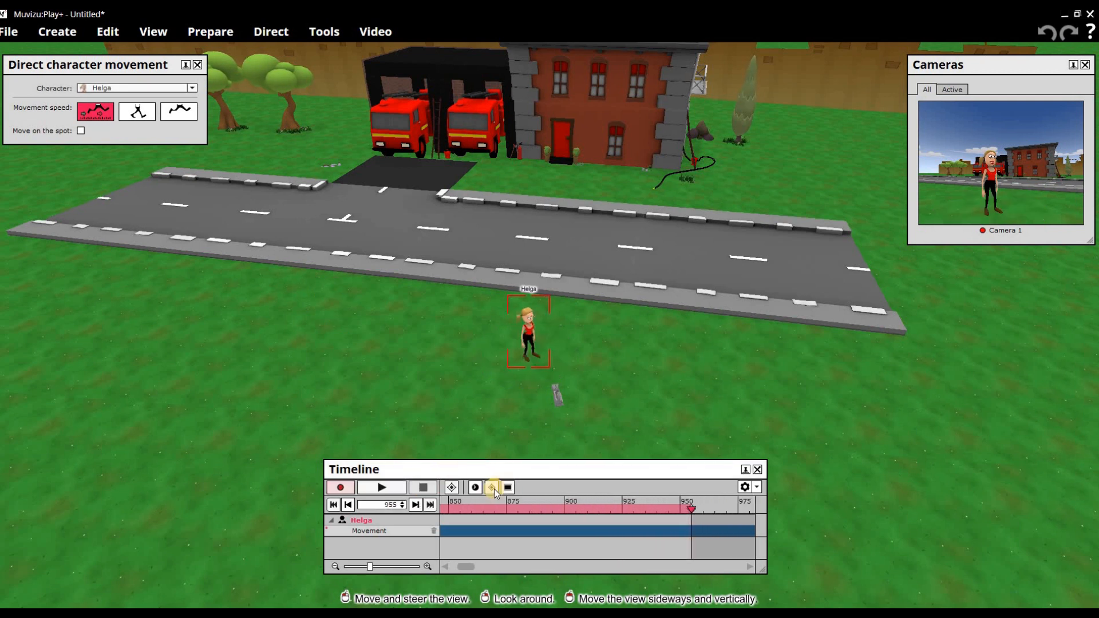
Return the timeline to frame 0, play back Helga's recorded movement and close the movement directing
{"action": "left_click_drag", "start_coordinate": [385, 508], "coordinate": [293, 498]}
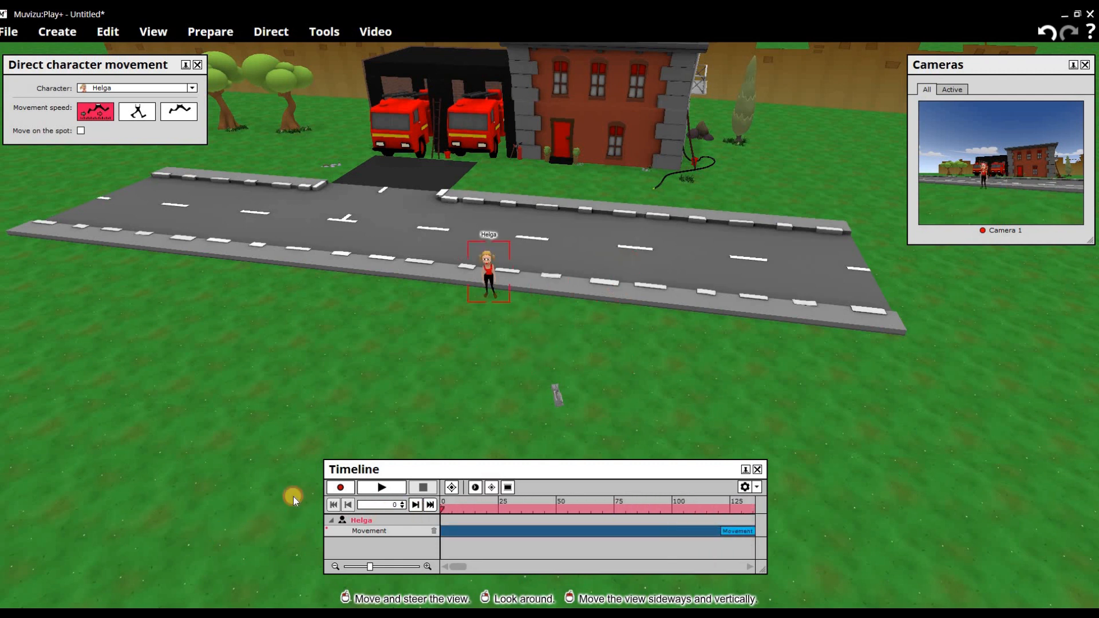
{"action": "left_click", "coordinate": [382, 488]}
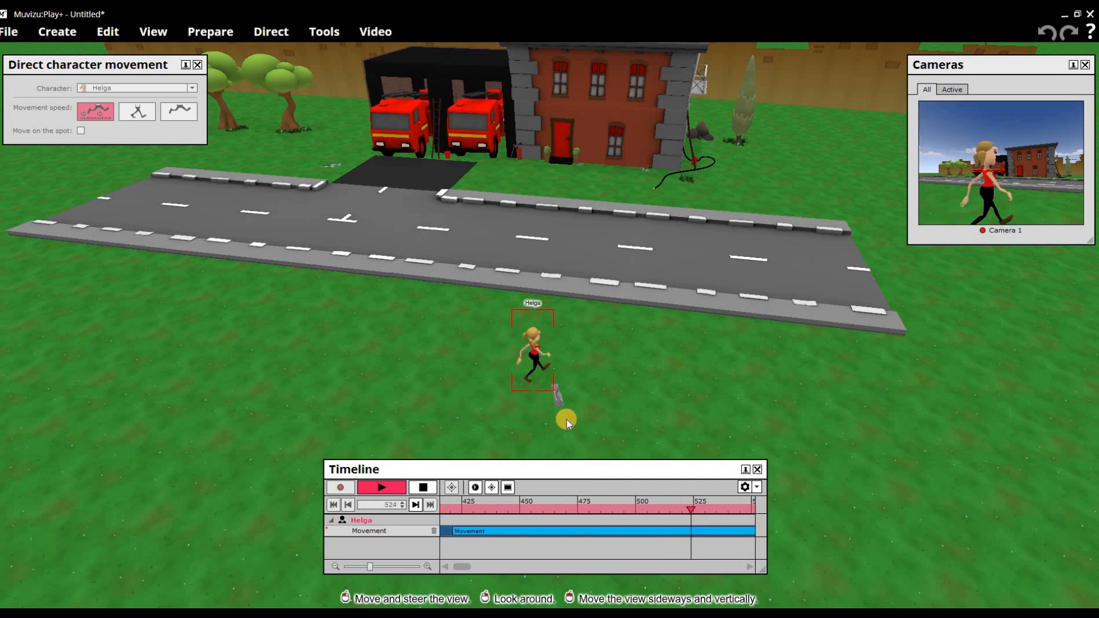
{"action": "left_click", "coordinate": [197, 65]}
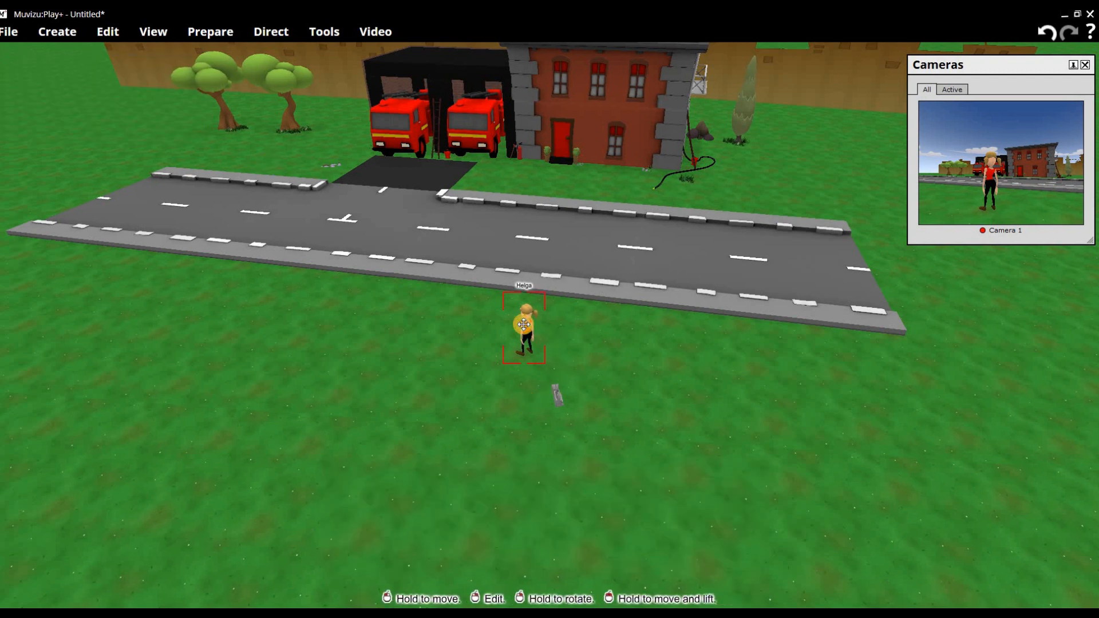
Reopen the timeline and delete Helga's recorded movement track
{"action": "left_click", "coordinate": [324, 31]}
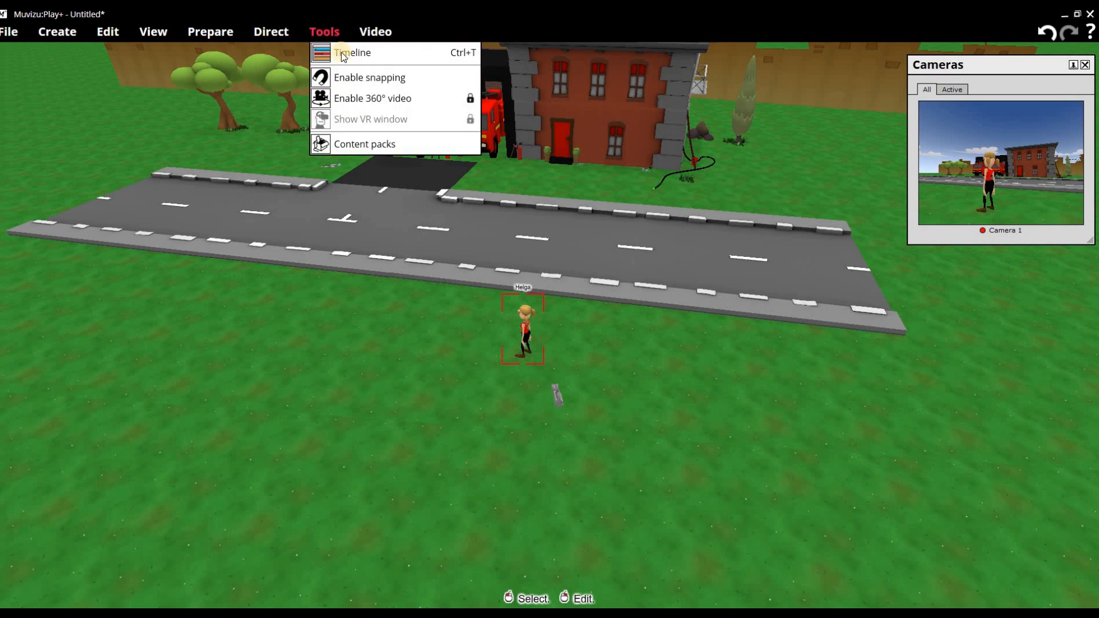
{"action": "left_click", "coordinate": [360, 52]}
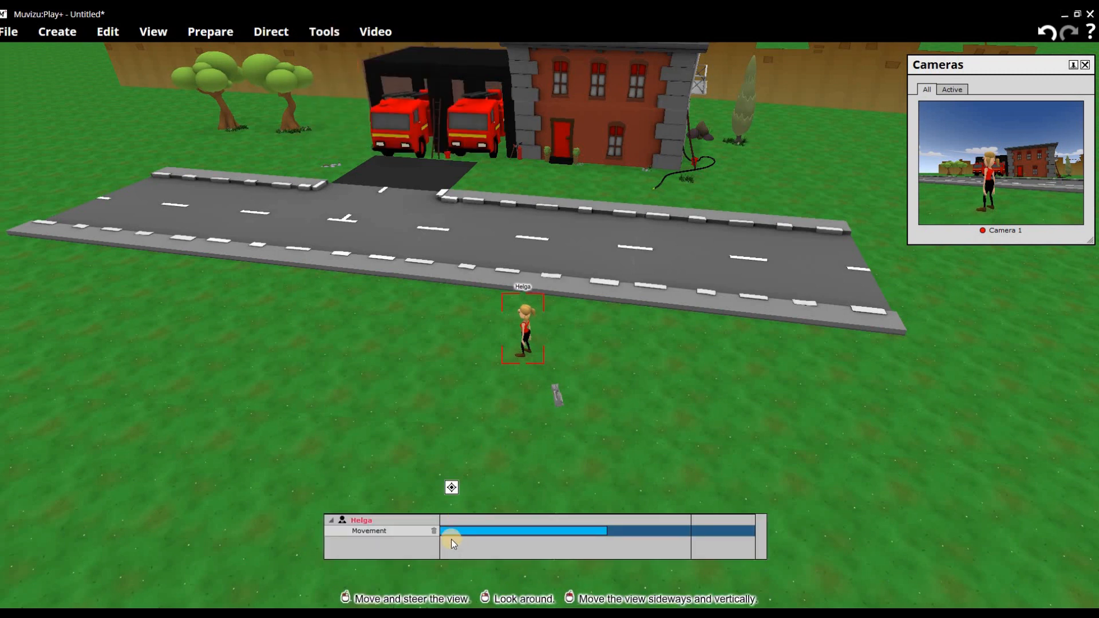
{"action": "left_click", "coordinate": [434, 534]}
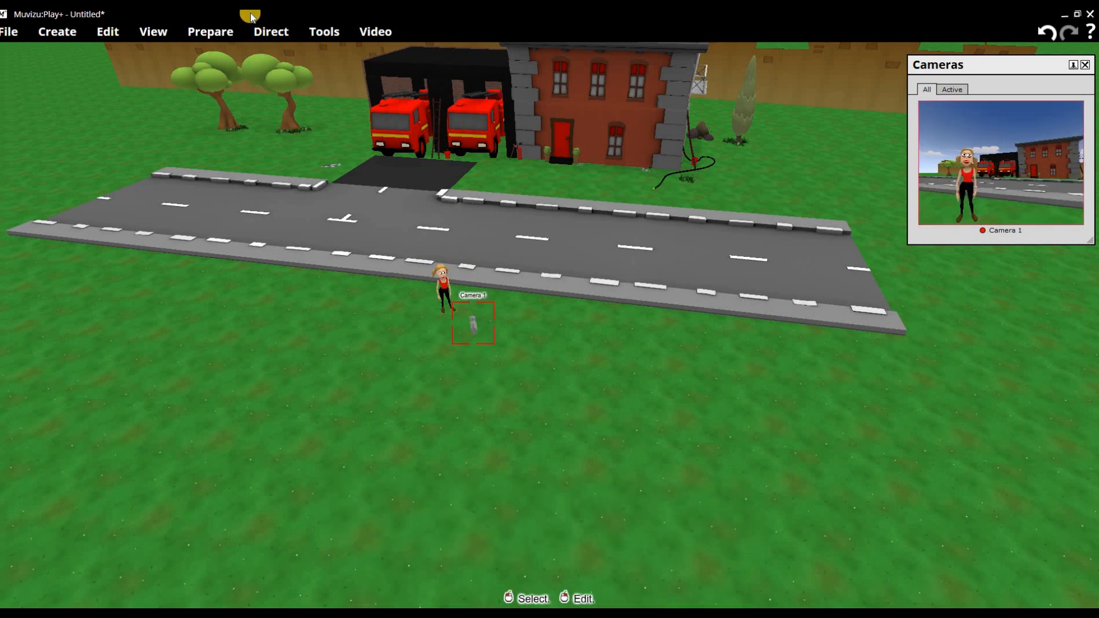
Start directing Helga's character actions and preview Happy Subtle, Happy Strong, Sad Idle, Sad Subtle, Sad Pose and Sad Strong
{"action": "left_click", "coordinate": [267, 33]}
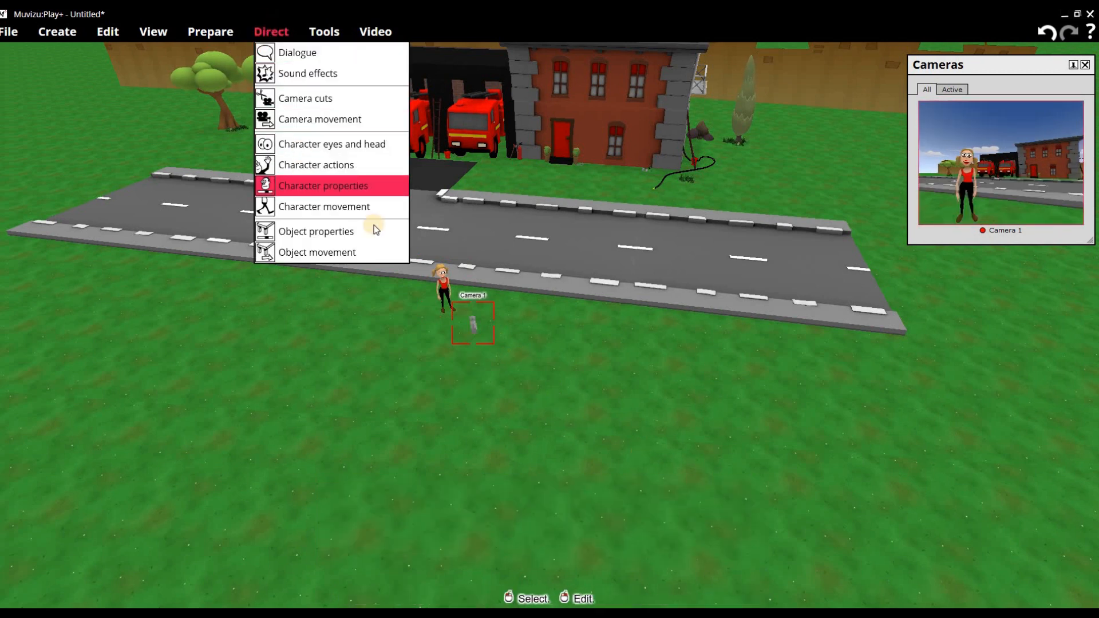
{"action": "left_click", "coordinate": [328, 166]}
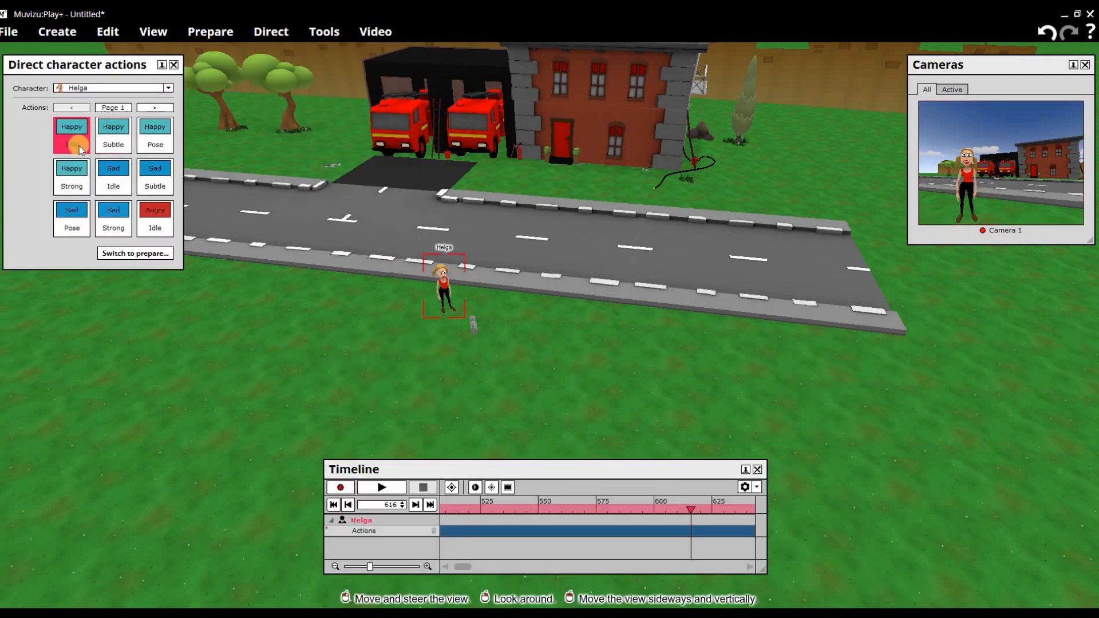
{"action": "left_click", "coordinate": [115, 134]}
{"action": "left_click", "coordinate": [85, 183]}
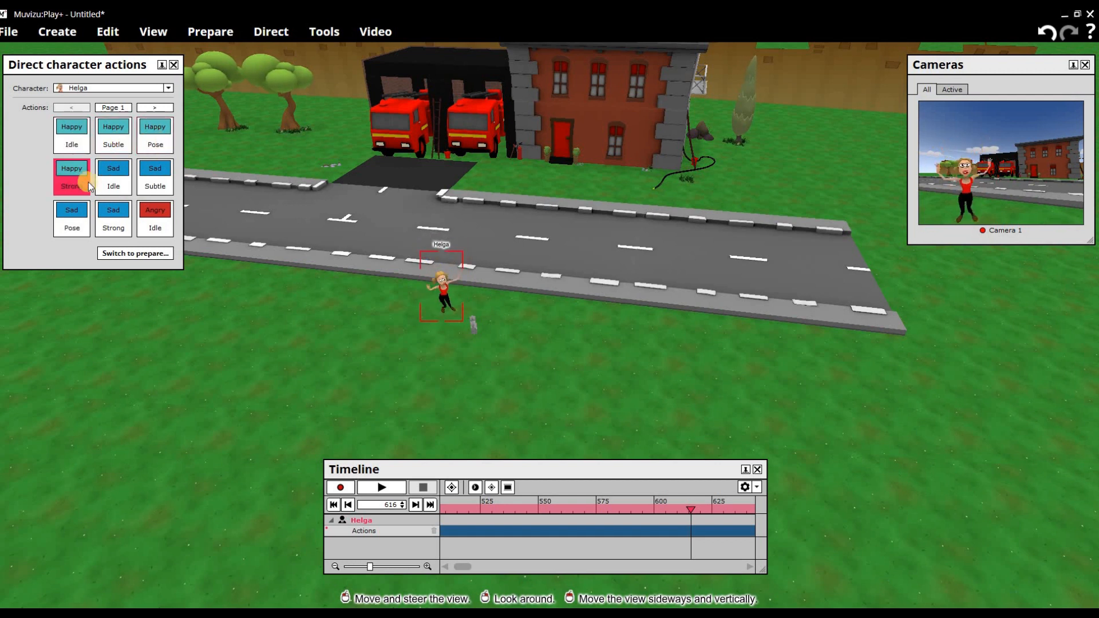
{"action": "left_click", "coordinate": [126, 176]}
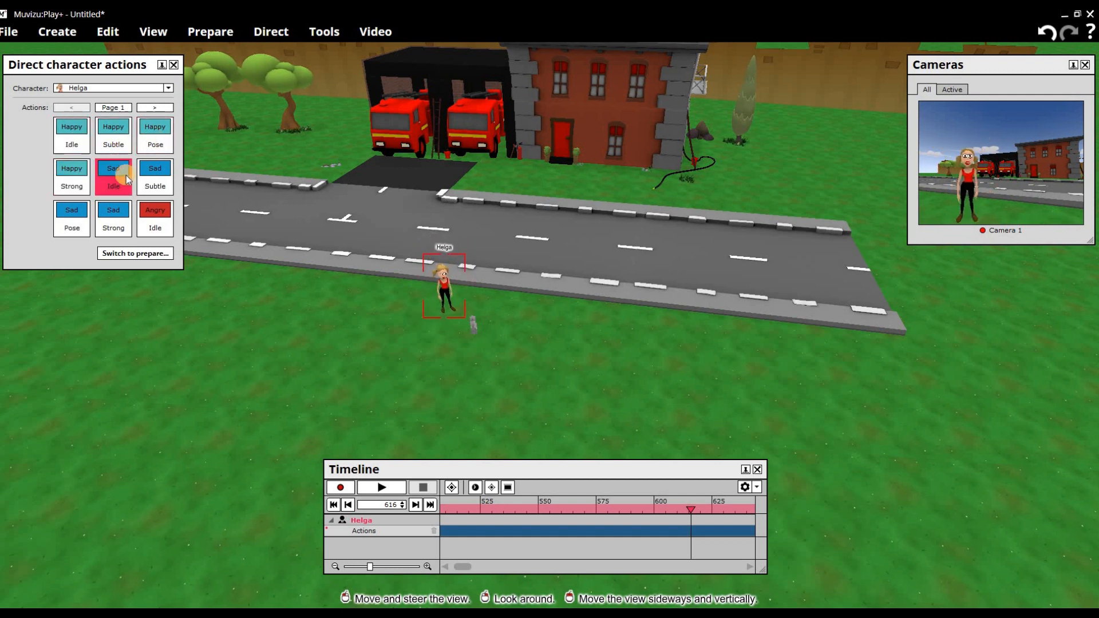
{"action": "left_click", "coordinate": [158, 177]}
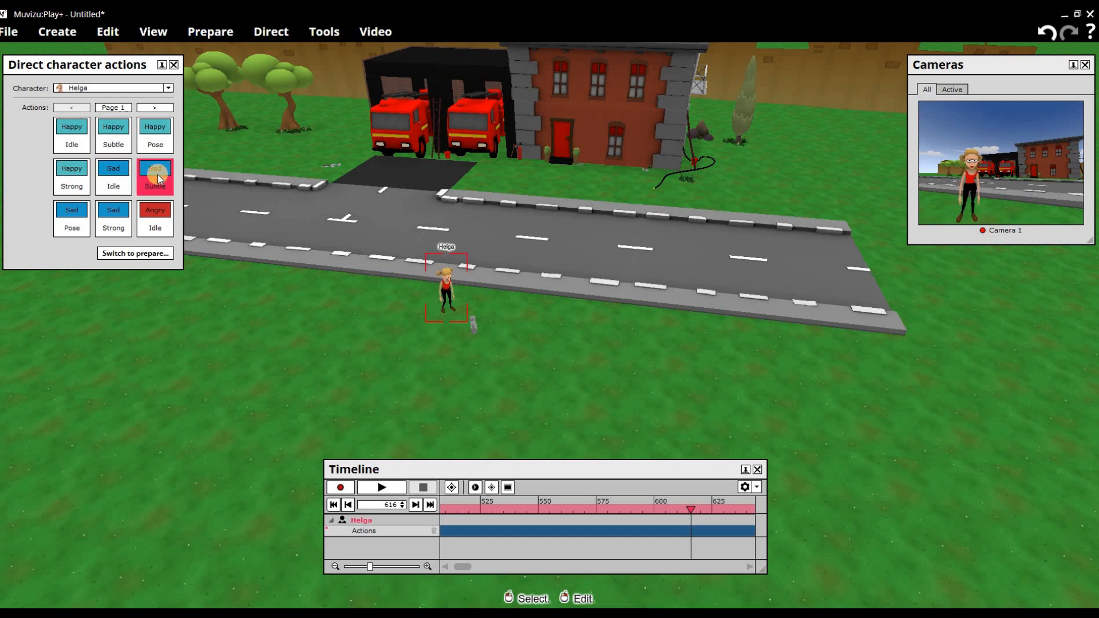
{"action": "left_click", "coordinate": [89, 224]}
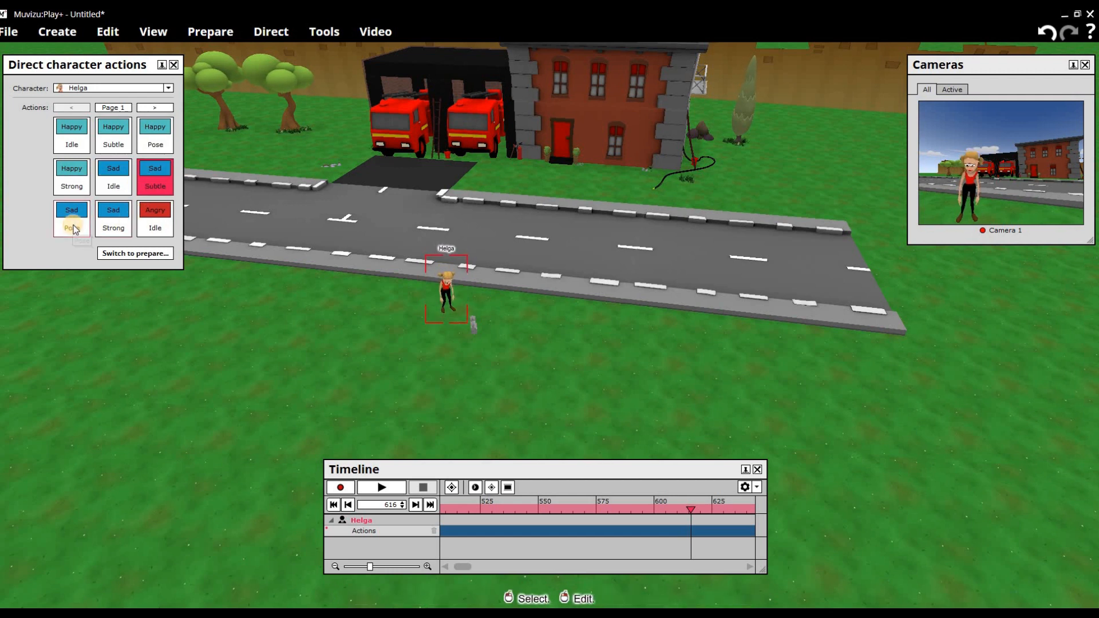
{"action": "left_click", "coordinate": [109, 223]}
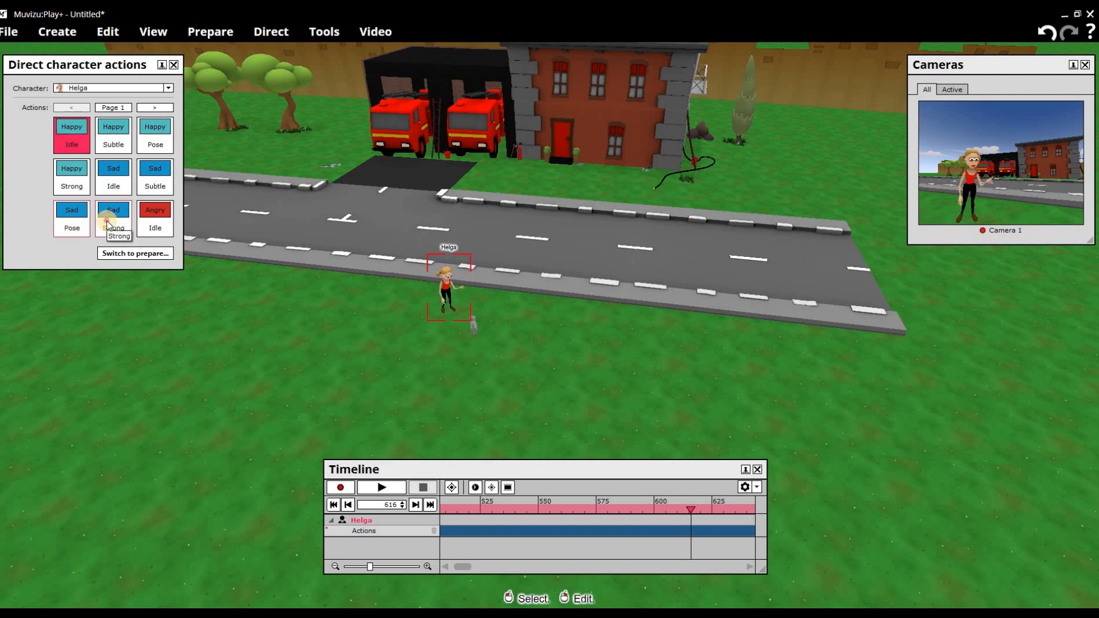
Preview Helga's Angry Subtle, Pose and Strong actions and her Scared Subtle and Pose actions
{"action": "left_click", "coordinate": [150, 109]}
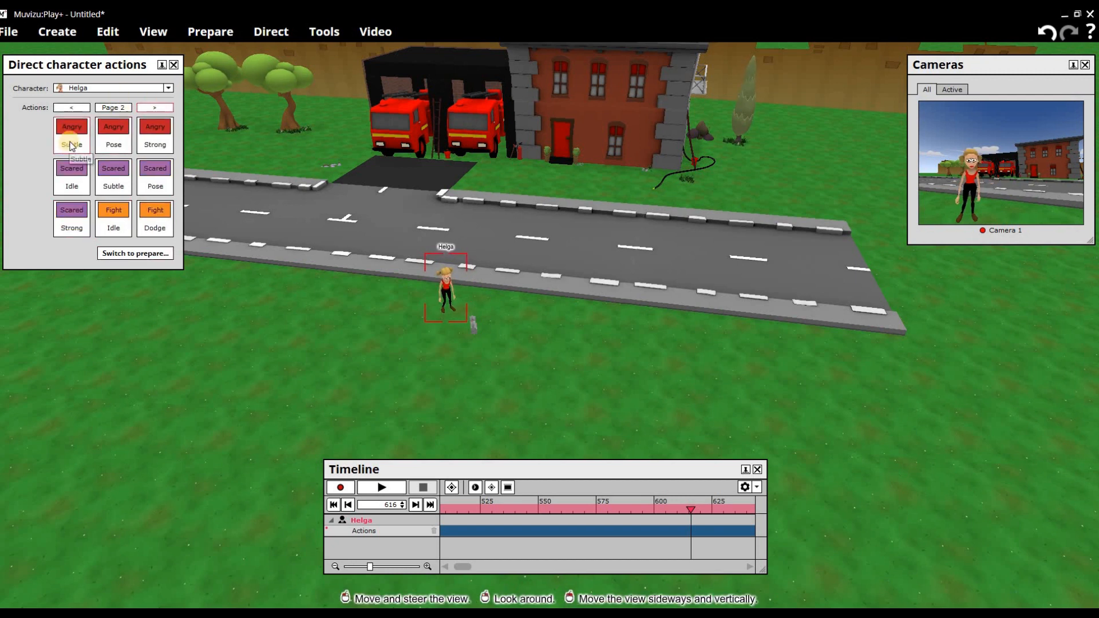
{"action": "left_click", "coordinate": [72, 141]}
{"action": "left_click", "coordinate": [121, 141]}
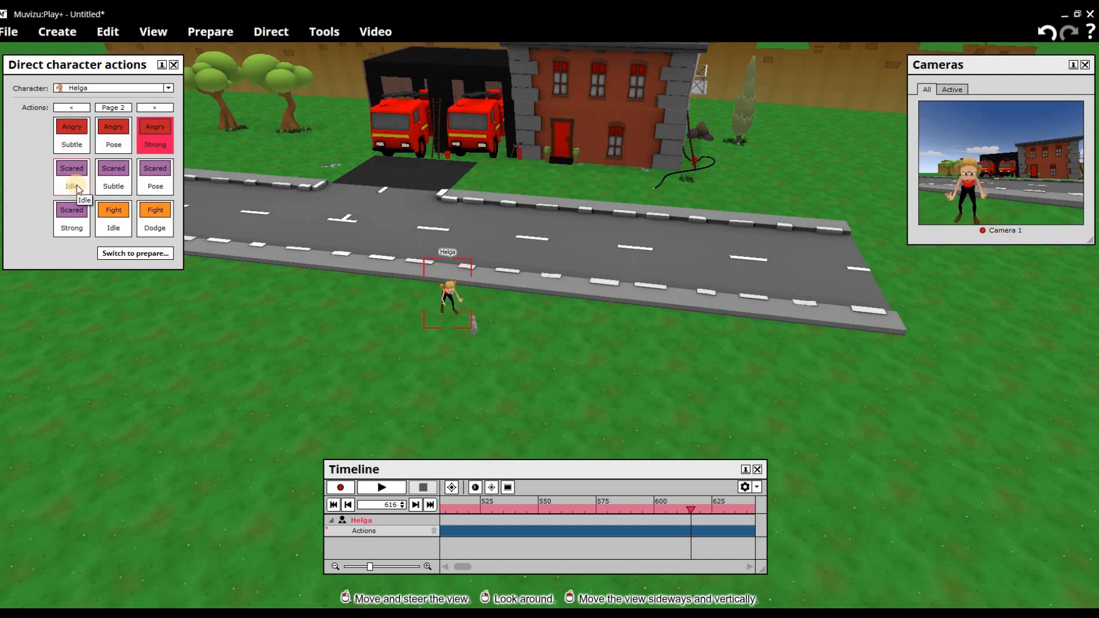
{"action": "left_click", "coordinate": [115, 184]}
{"action": "left_click", "coordinate": [154, 182]}
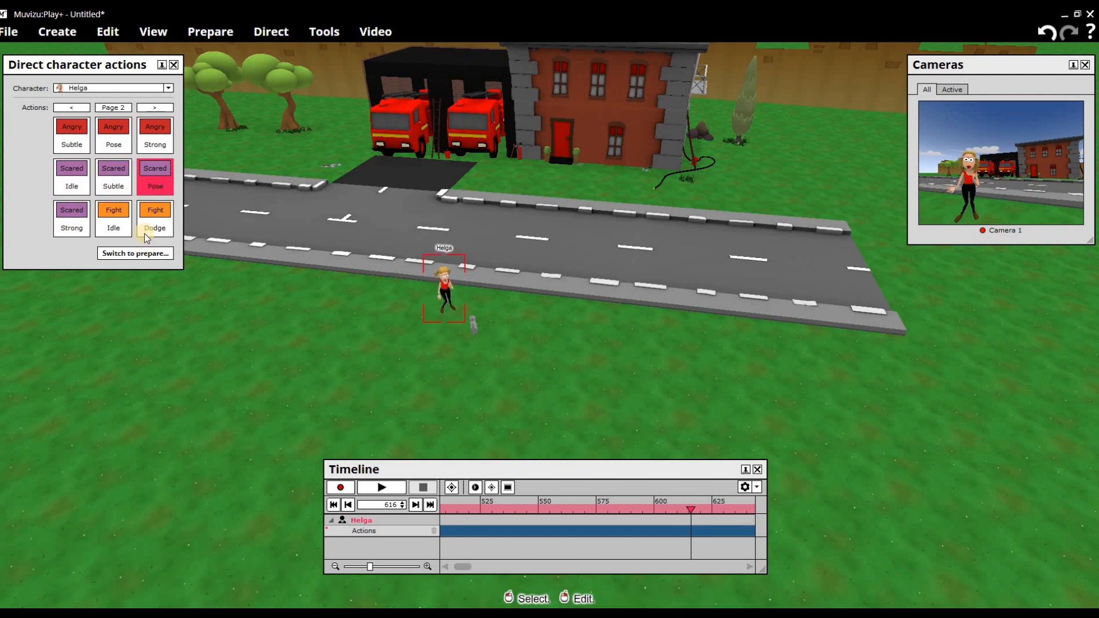
Start recording Helga's actions from frame 0, directing Happy Subtle, Sad Idle, Sad Subtle and Sad Pose in turn
{"action": "left_click", "coordinate": [74, 107]}
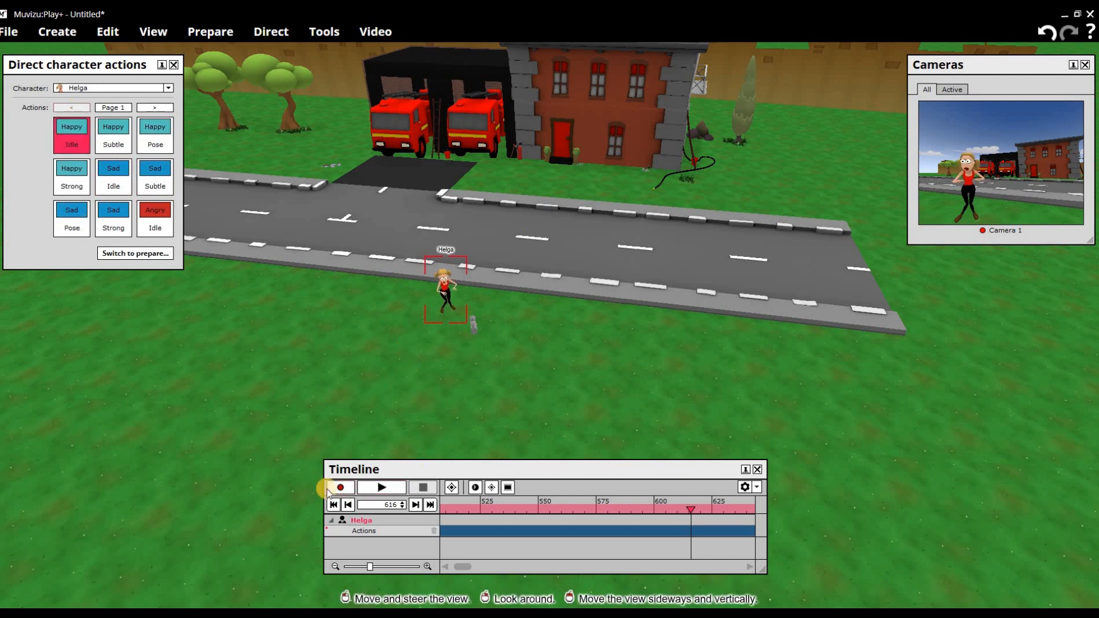
{"action": "left_click_drag", "start_coordinate": [689, 508], "coordinate": [208, 524]}
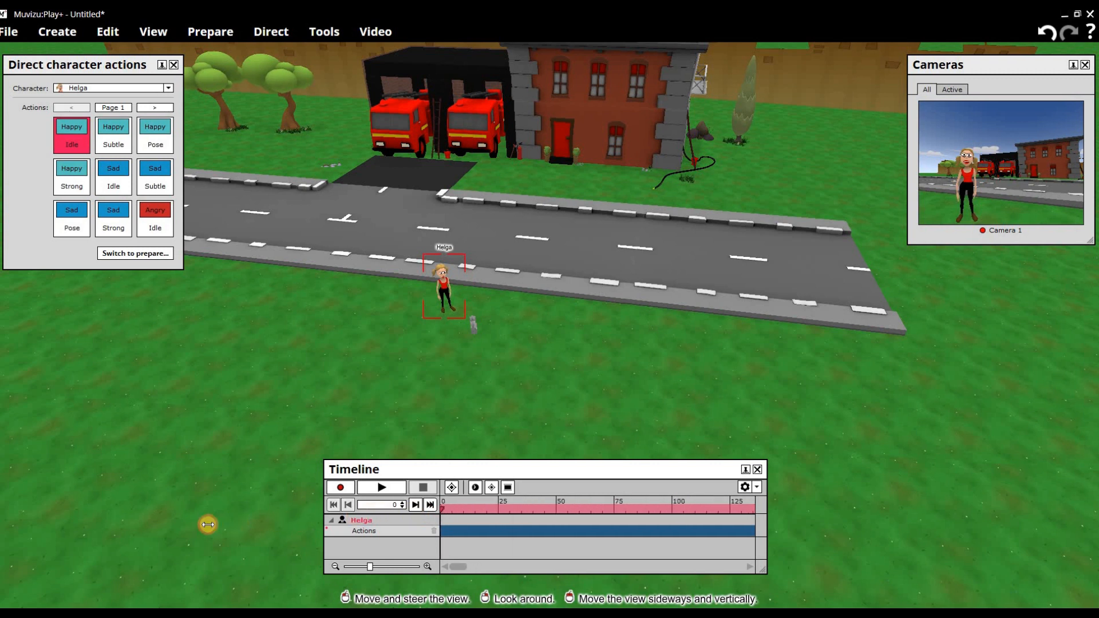
{"action": "left_click", "coordinate": [340, 489]}
{"action": "left_click", "coordinate": [110, 178]}
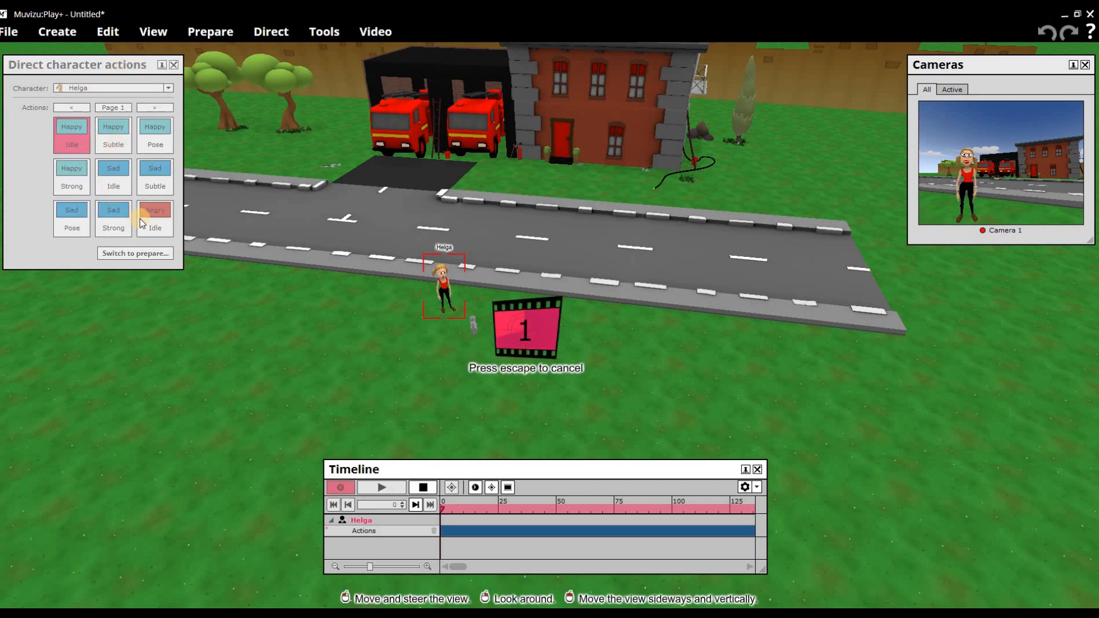
{"action": "left_click", "coordinate": [120, 137]}
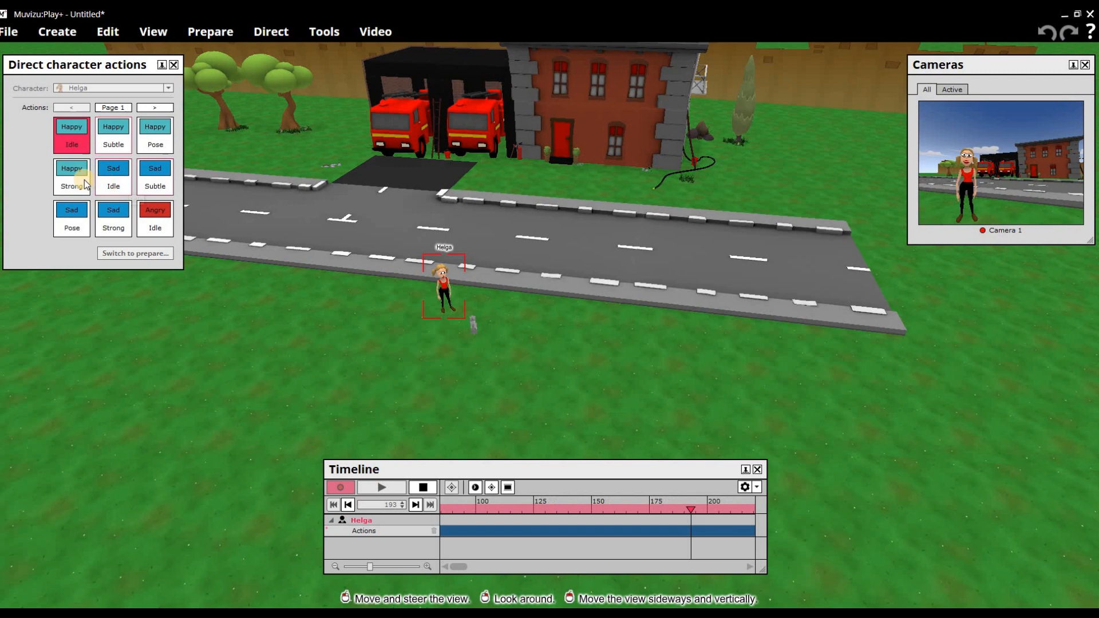
{"action": "left_click", "coordinate": [116, 175]}
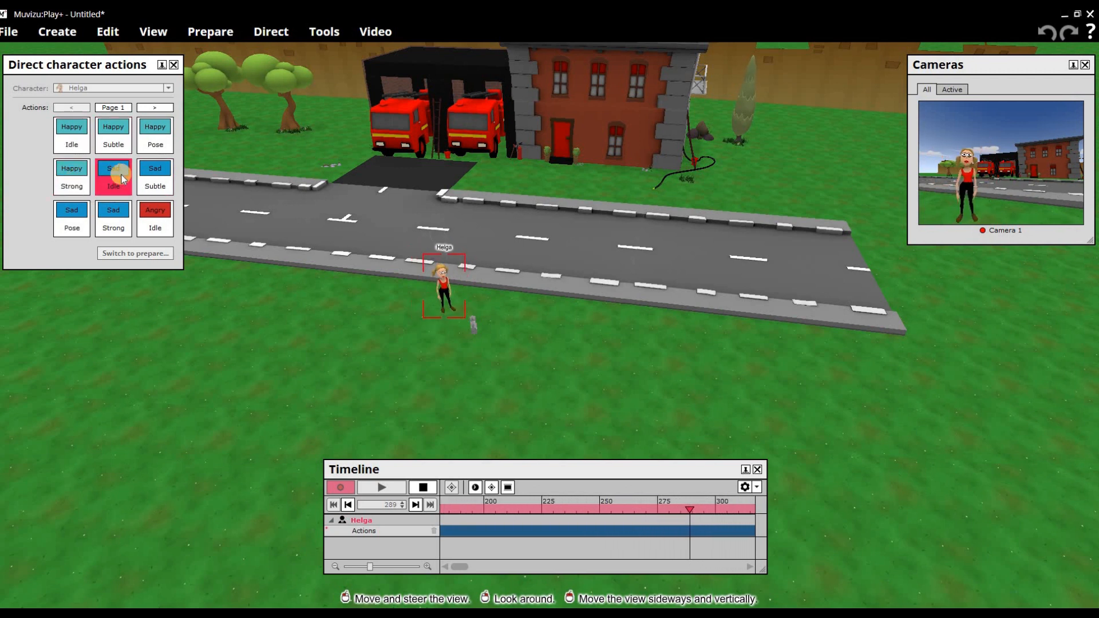
{"action": "left_click", "coordinate": [148, 179]}
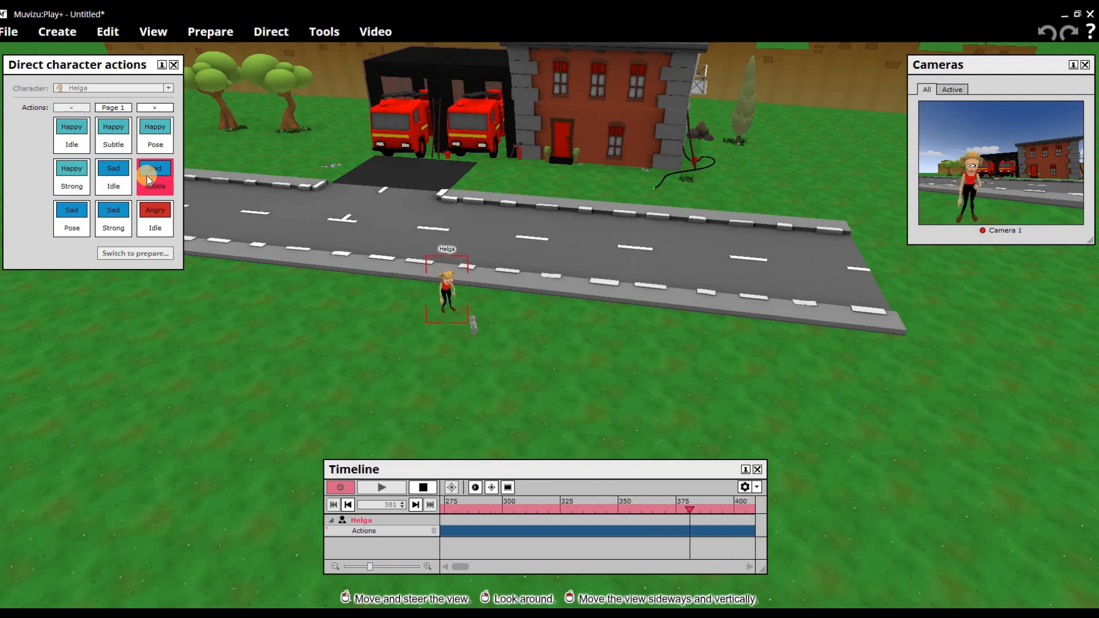
{"action": "left_click", "coordinate": [72, 228]}
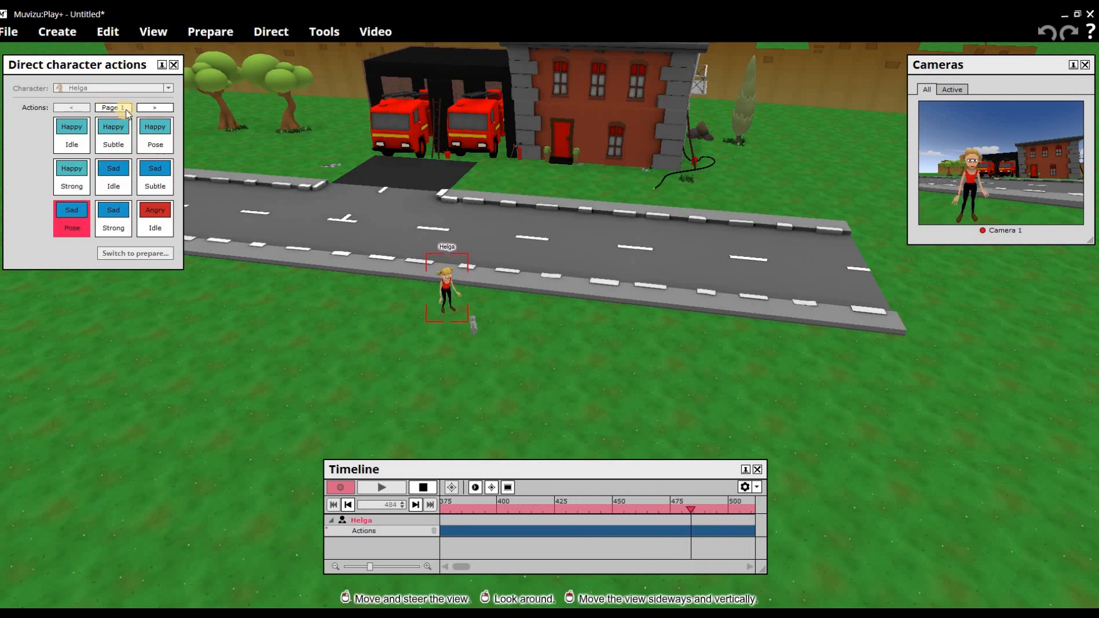
Continue the recording with Helga's Angry Subtle, Angry Pose, Angry Strong and Scared Subtle actions
{"action": "left_click", "coordinate": [156, 108]}
{"action": "left_click", "coordinate": [79, 143]}
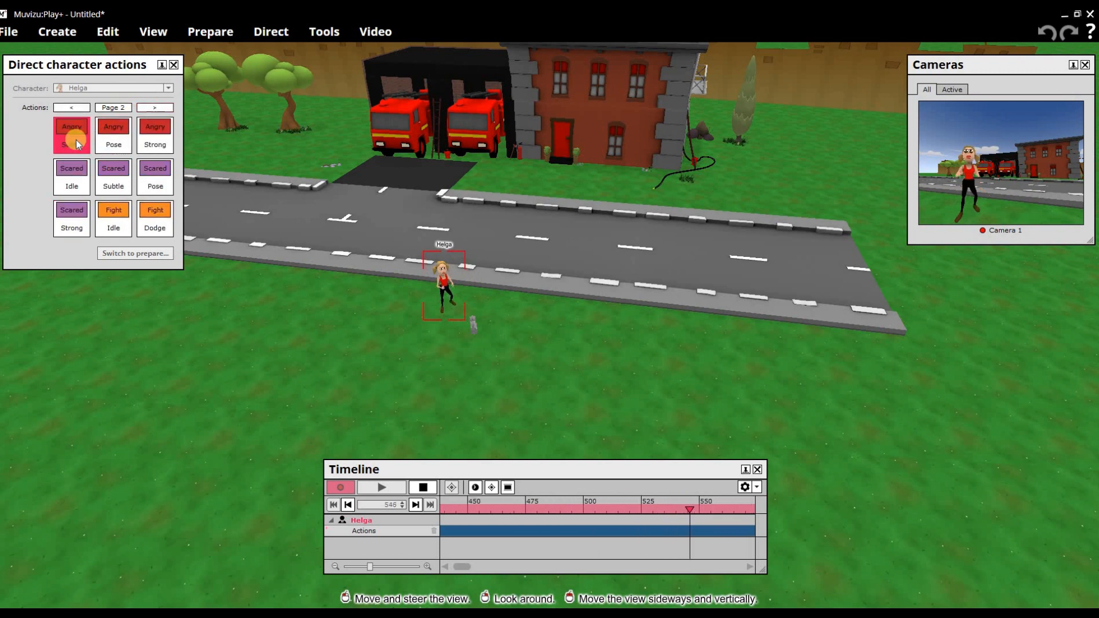
{"action": "left_click", "coordinate": [122, 134]}
{"action": "left_click", "coordinate": [161, 144]}
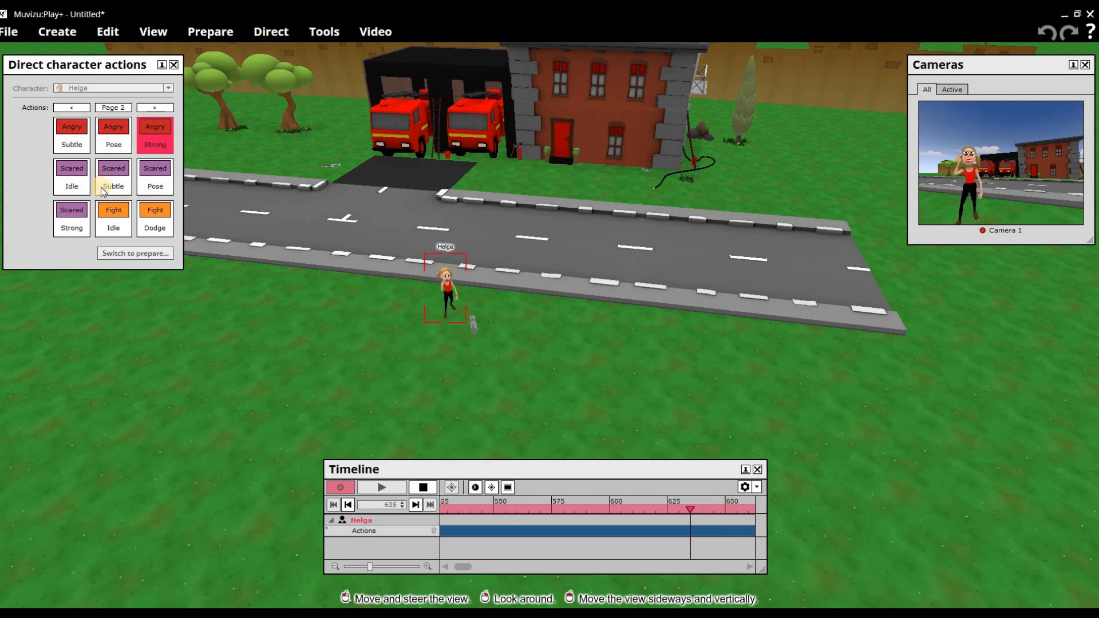
{"action": "left_click", "coordinate": [122, 185]}
Continue the recording with Helga's Fight Attack and Fight Impacts actions, directing Attack a second time after Impacts
{"action": "left_click", "coordinate": [155, 108]}
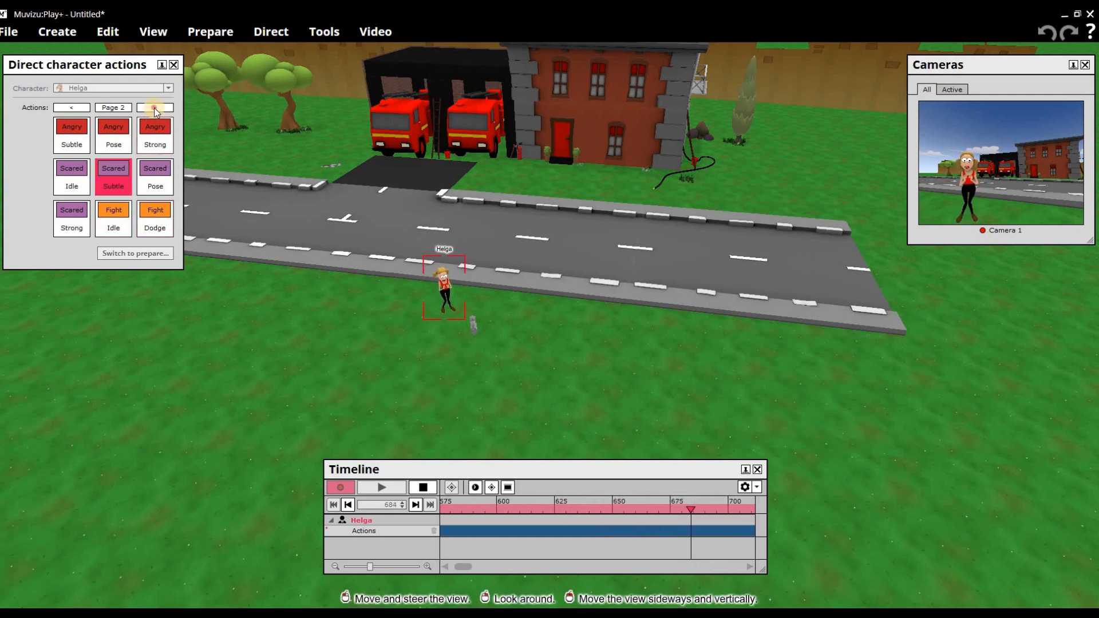
{"action": "left_click", "coordinate": [73, 148]}
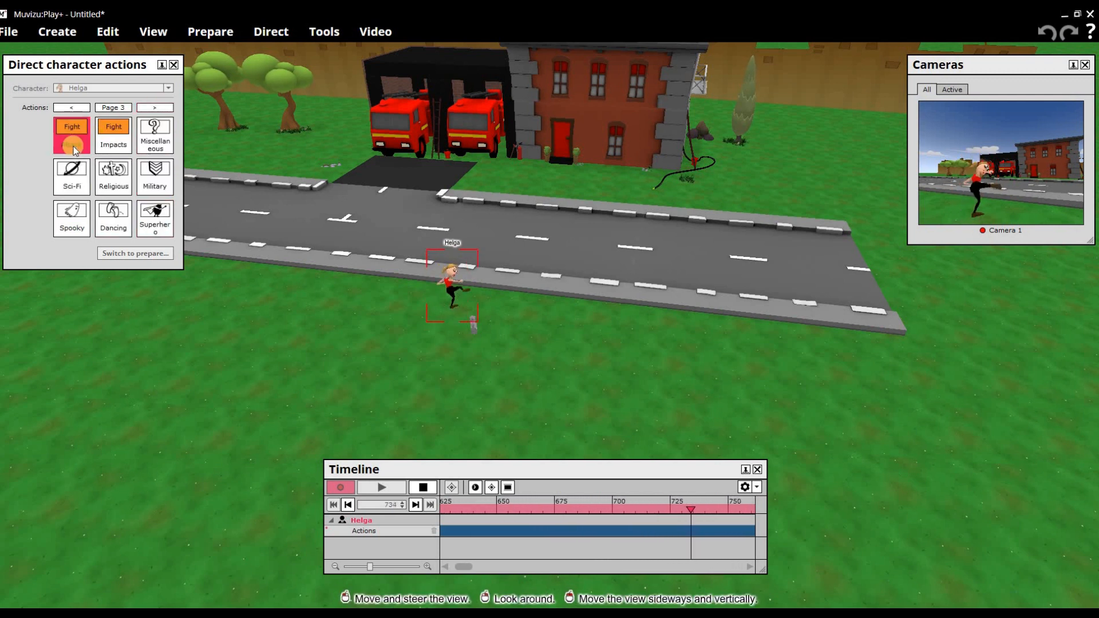
{"action": "left_click", "coordinate": [111, 137]}
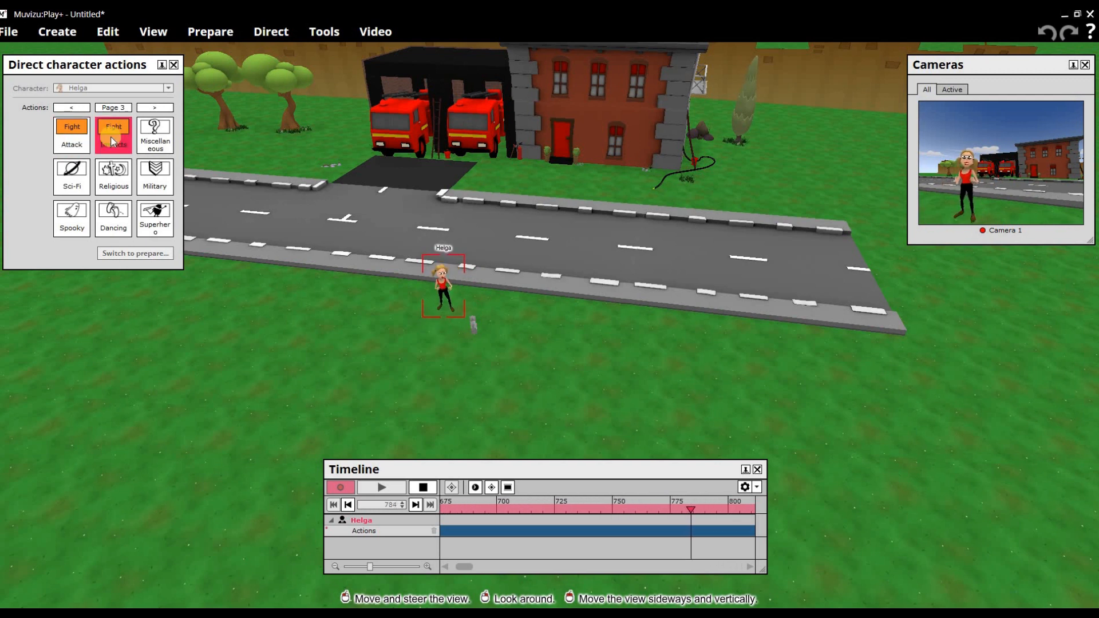
{"action": "left_click", "coordinate": [71, 139]}
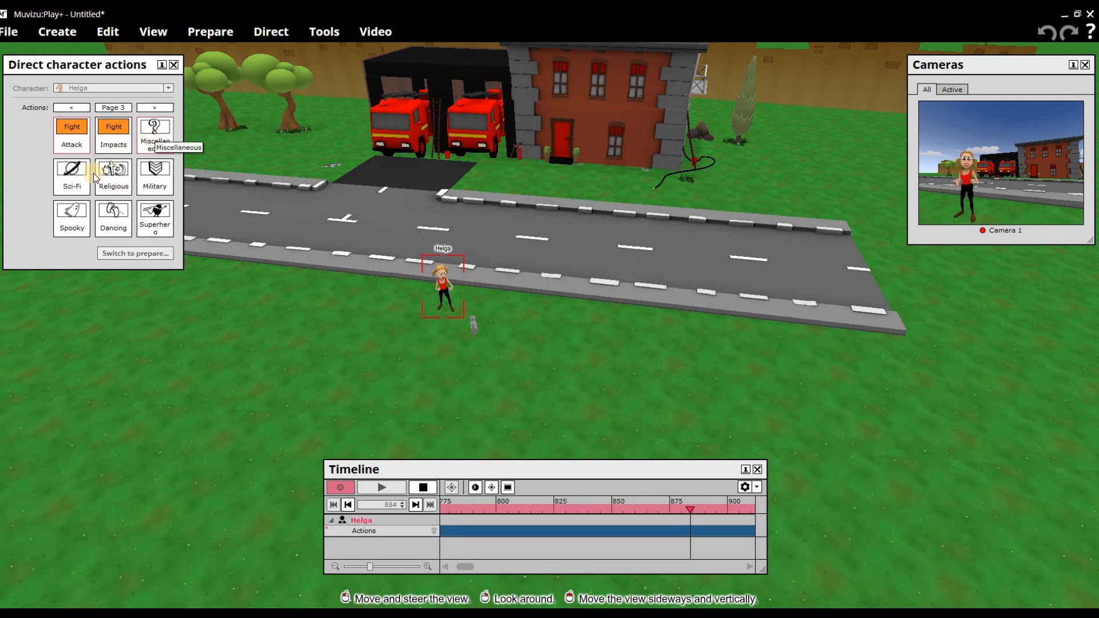
Direct Helga's Sci-Fi, Religious, Military and Spooky actions in turn and stop the recording
{"action": "left_click", "coordinate": [73, 180]}
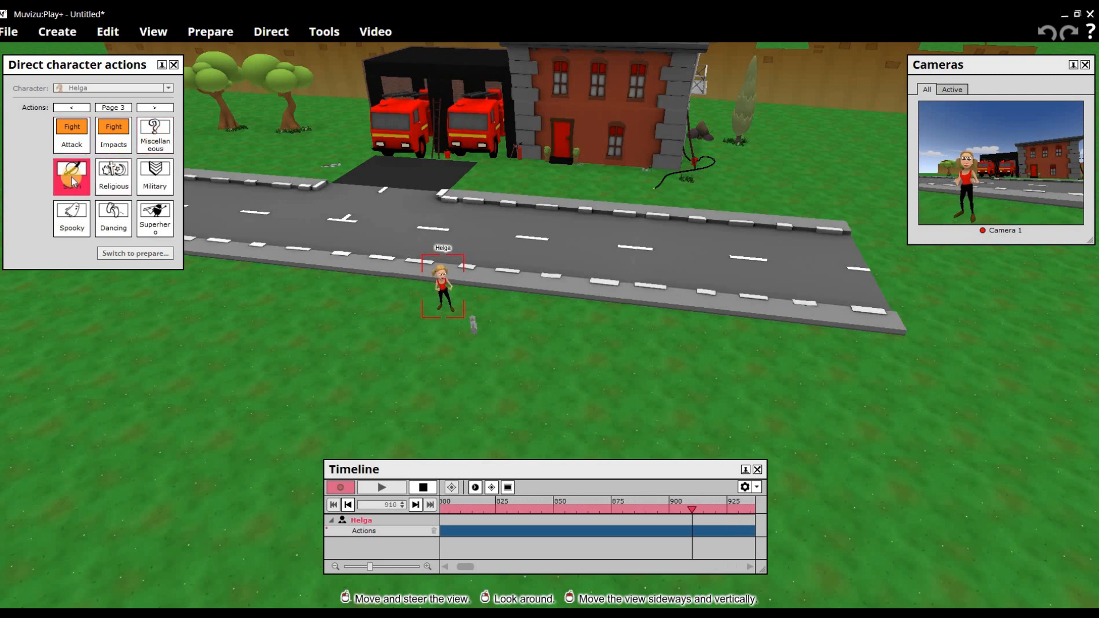
{"action": "left_click", "coordinate": [127, 179]}
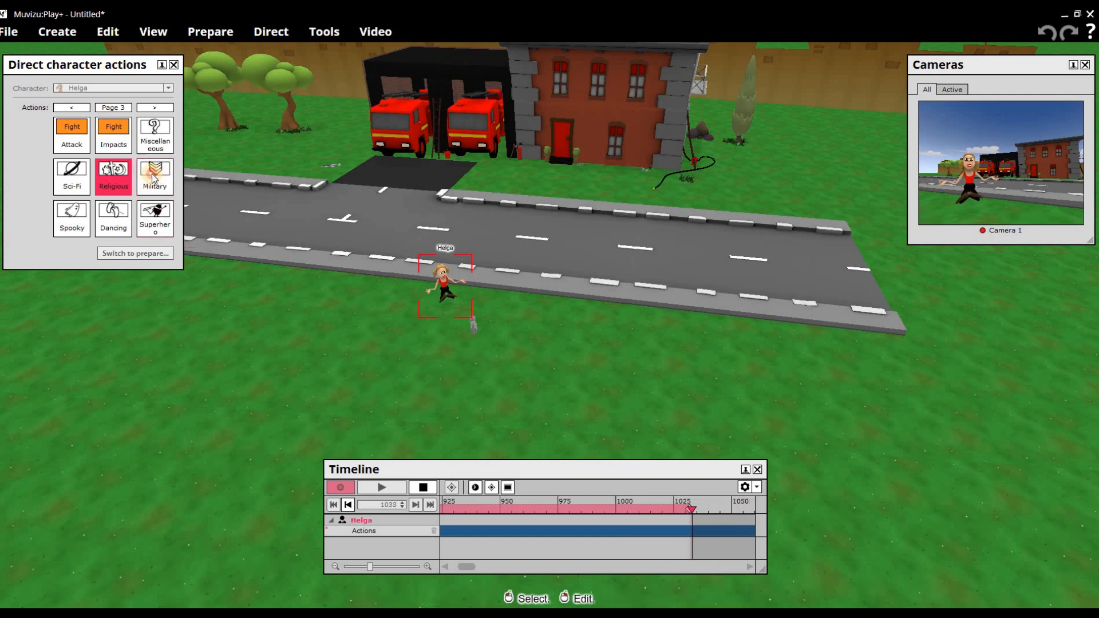
{"action": "left_click", "coordinate": [153, 178]}
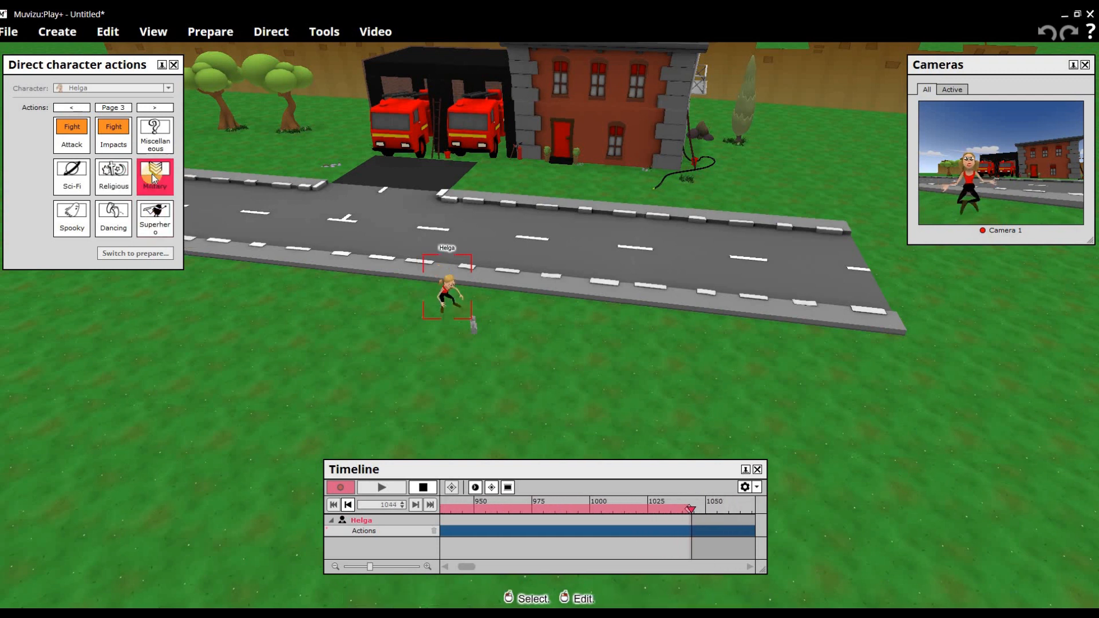
{"action": "left_click", "coordinate": [71, 217]}
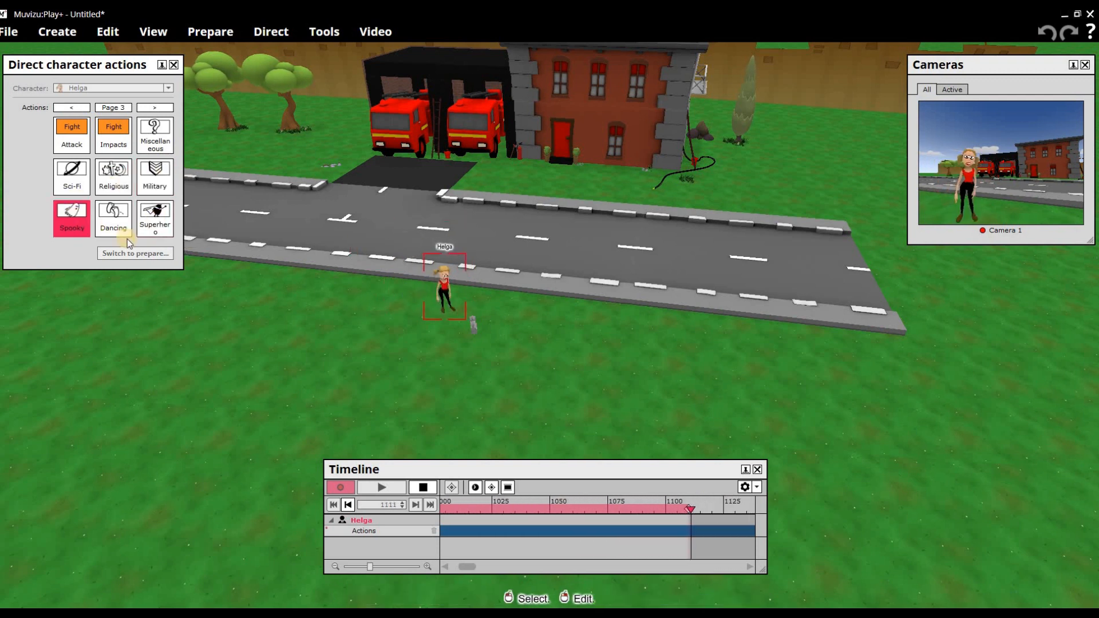
{"action": "left_click", "coordinate": [151, 108]}
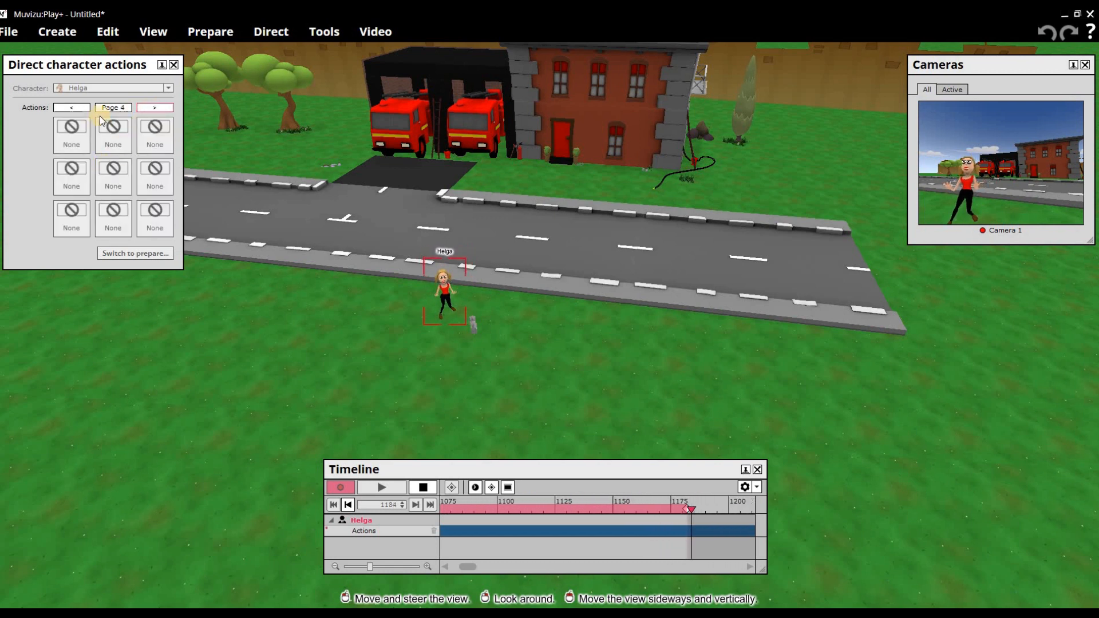
{"action": "left_click", "coordinate": [72, 109]}
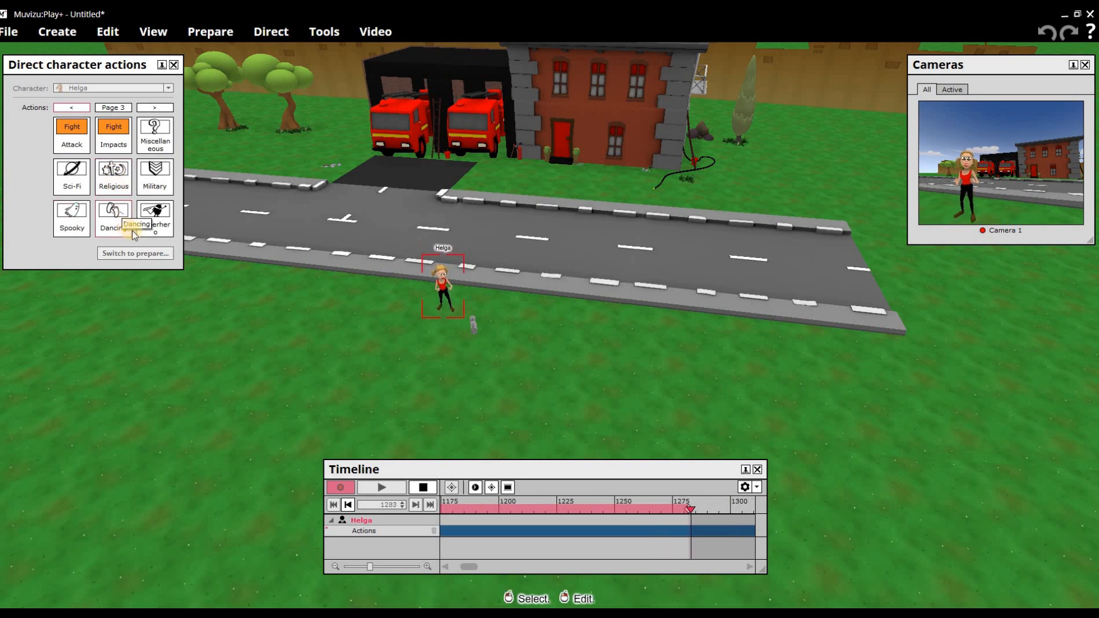
{"action": "left_click", "coordinate": [422, 488]}
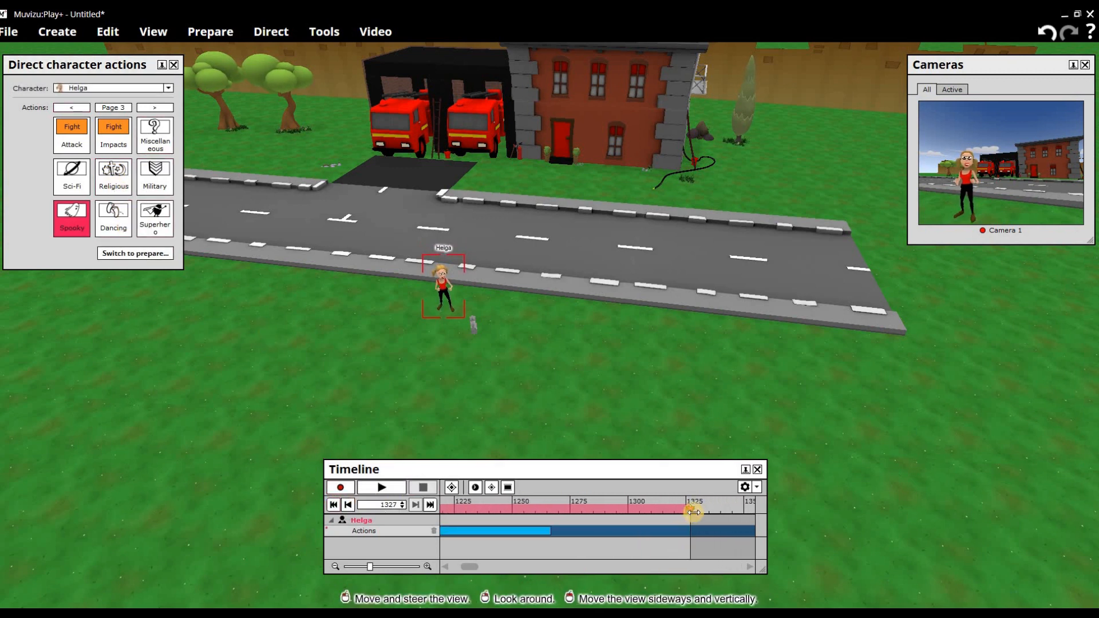
Play back Helga's recorded actions from frame 0 and, with the timeline closed, shift her slightly along the roadside
{"action": "left_click_drag", "start_coordinate": [482, 518], "coordinate": [57, 533]}
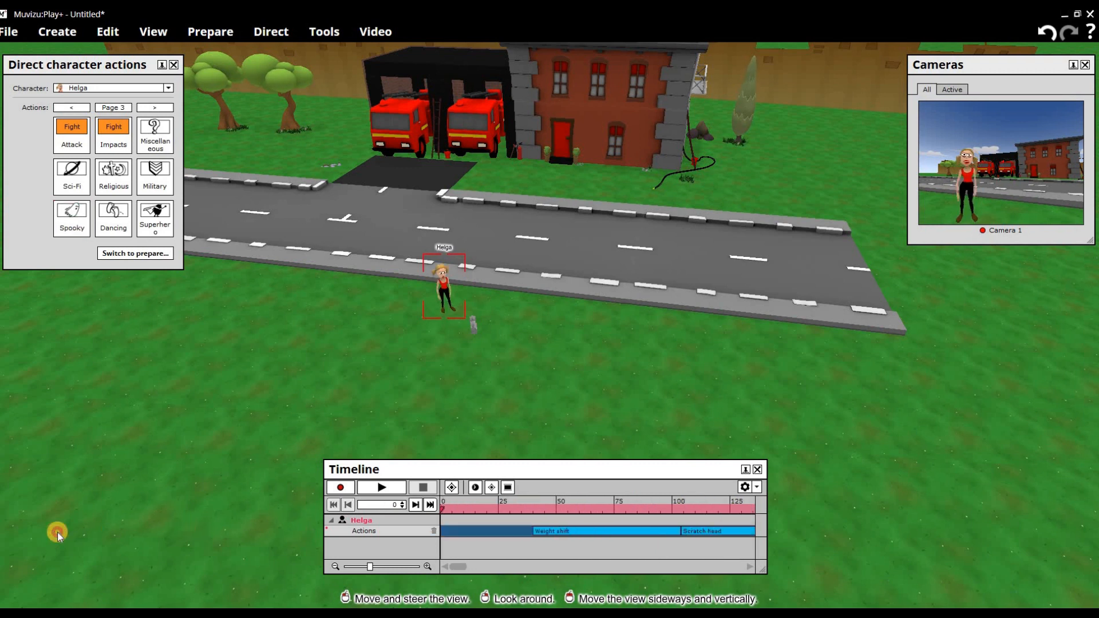
{"action": "left_click", "coordinate": [375, 487]}
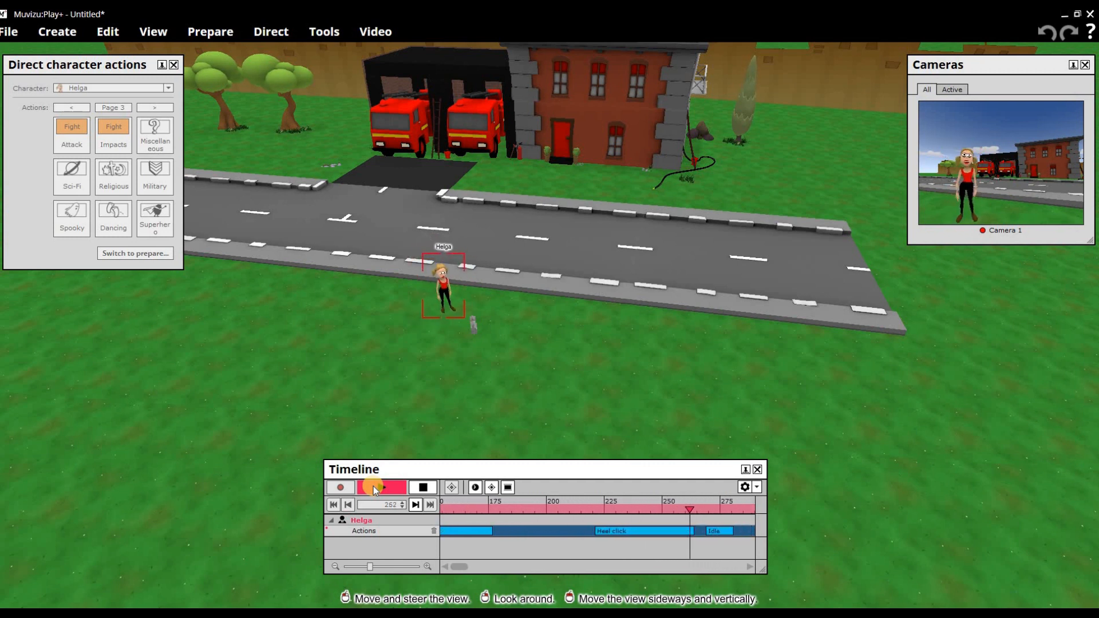
{"action": "left_click", "coordinate": [757, 469]}
{"action": "mouse_move", "coordinate": [442, 278]}
{"action": "left_mouse_down"}
{"action": "mouse_move", "coordinate": [415, 278]}
{"action": "mouse_move", "coordinate": [451, 279]}
{"action": "left_mouse_up"}
{"action": "left_click", "coordinate": [326, 31]}
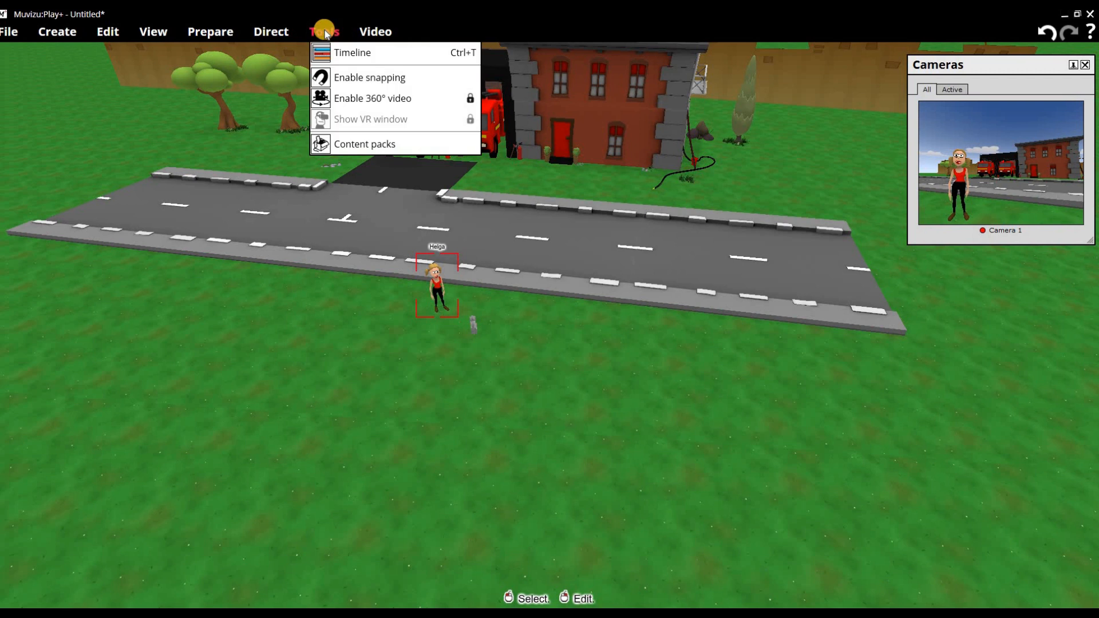
{"action": "left_click", "coordinate": [271, 32]}
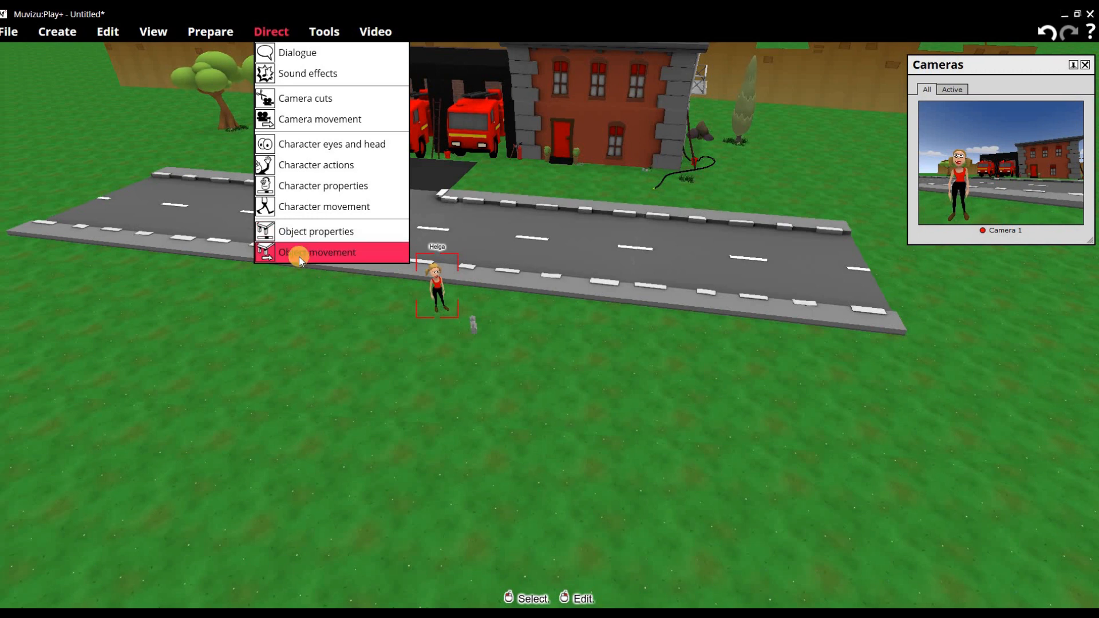
{"action": "left_click", "coordinate": [327, 294]}
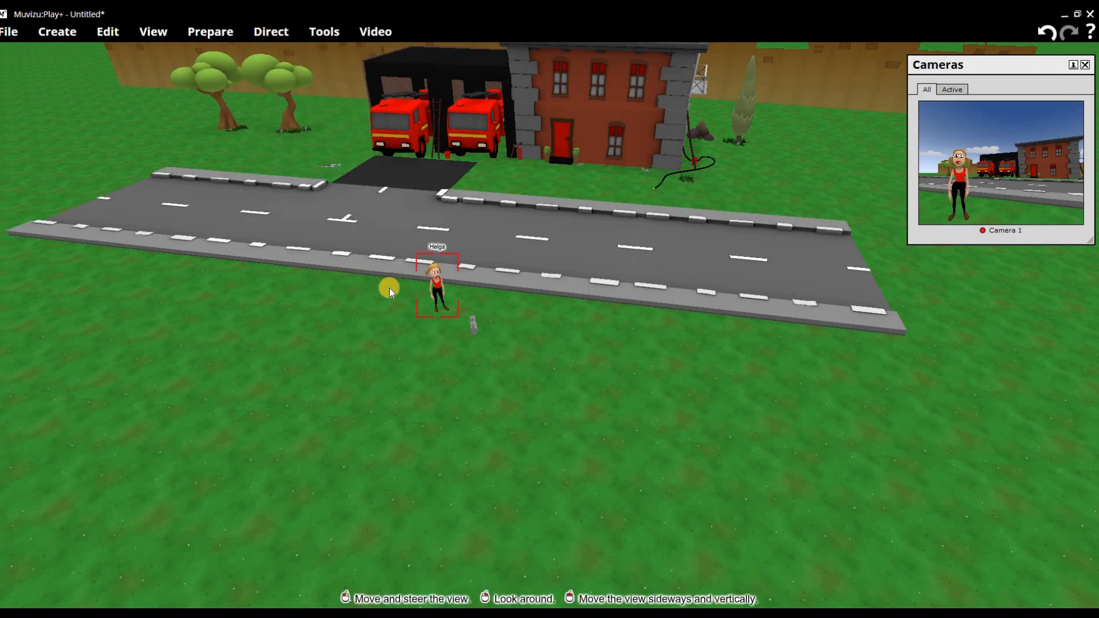
{"action": "left_click", "coordinate": [213, 29]}
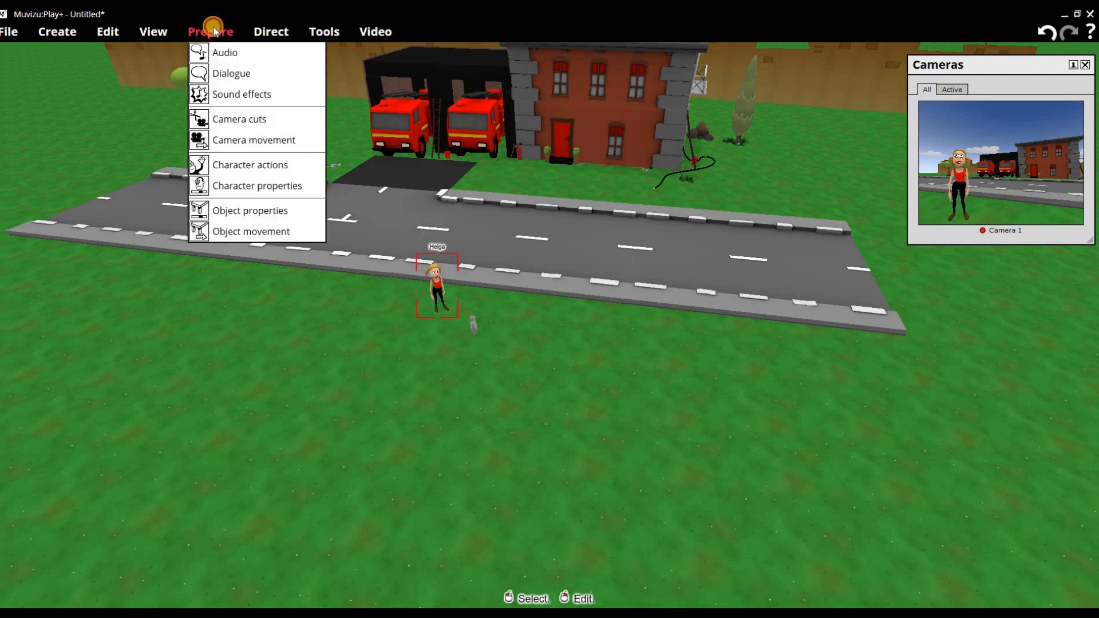
{"action": "left_click", "coordinate": [321, 33]}
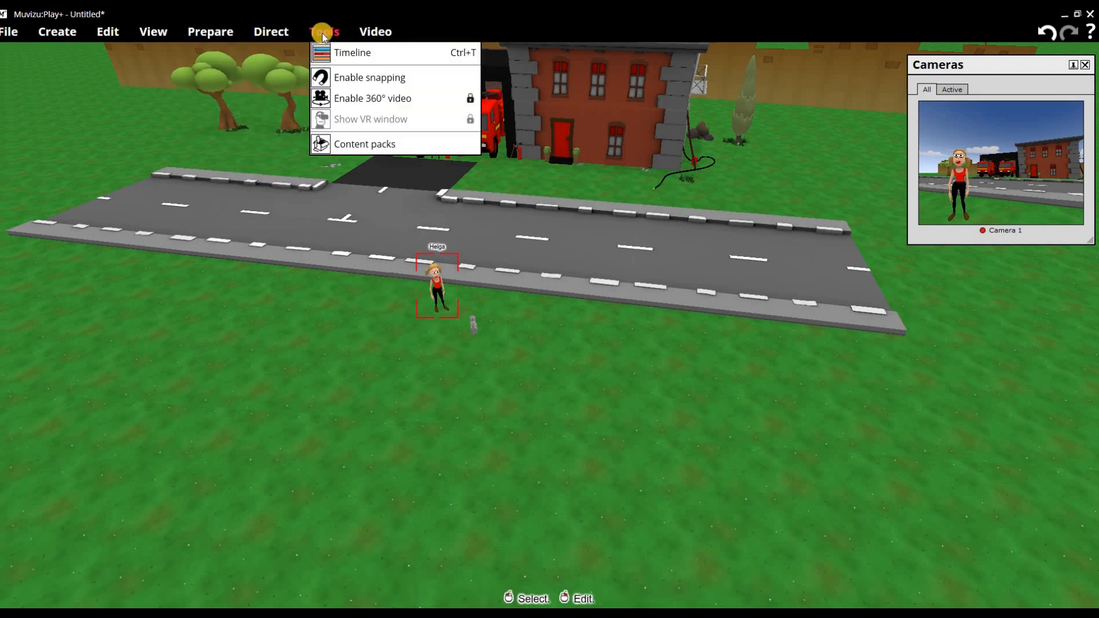
{"action": "left_click", "coordinate": [279, 30]}
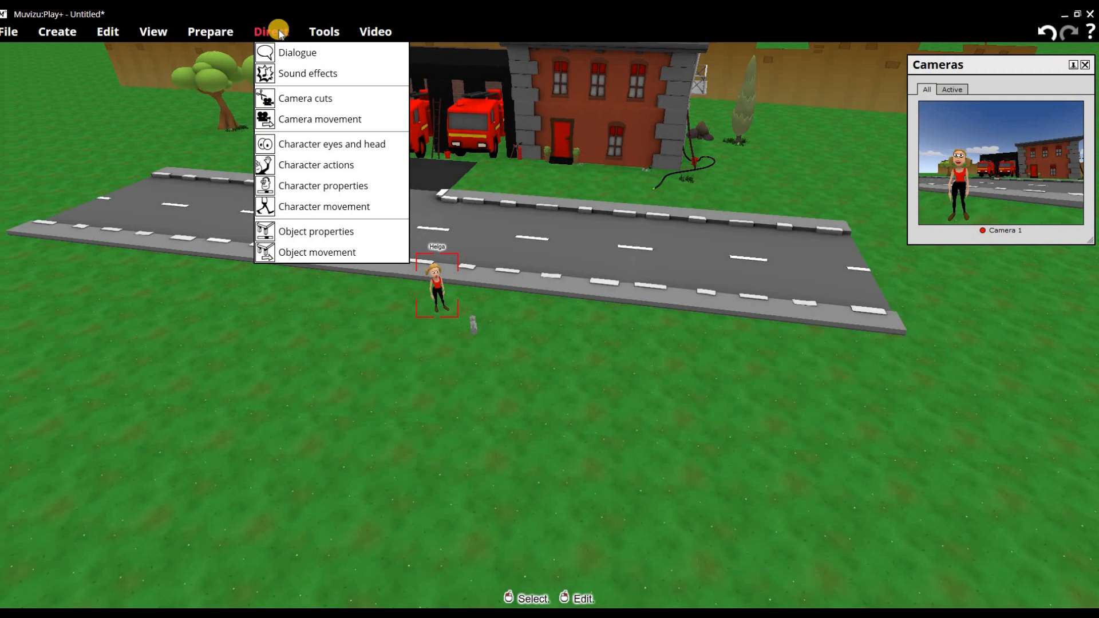